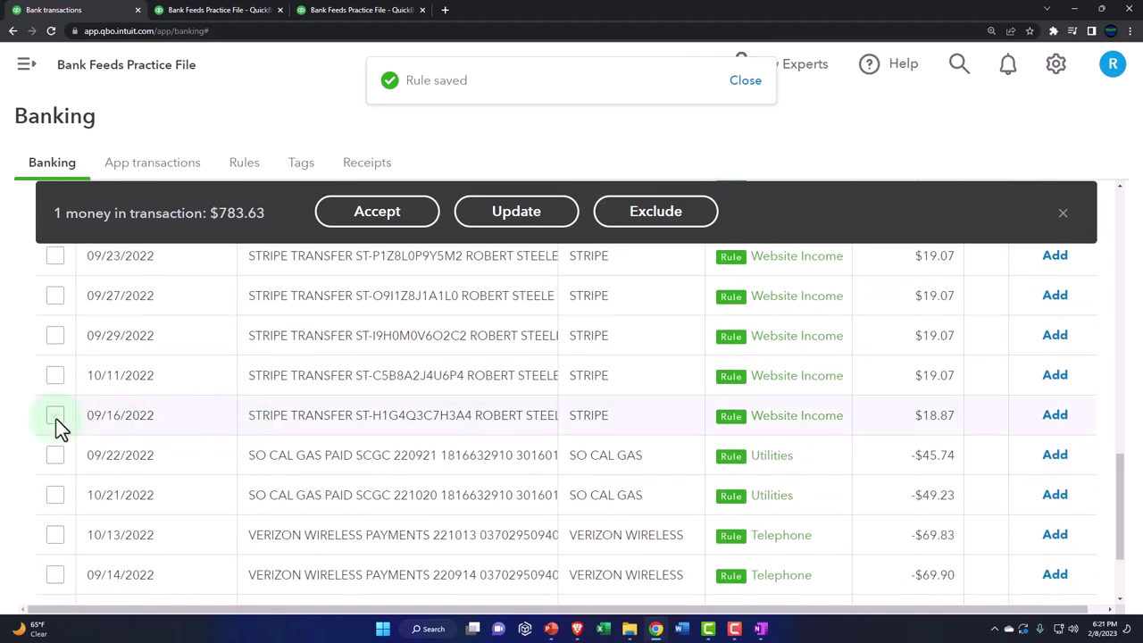
# Step: Extend the selection to every Stripe transfer down to the 09/16/2022 entry and accept them all as Website Income
pyautogui.keyDown('shift'); pyautogui.click(55, 416); pyautogui.keyUp('shift')
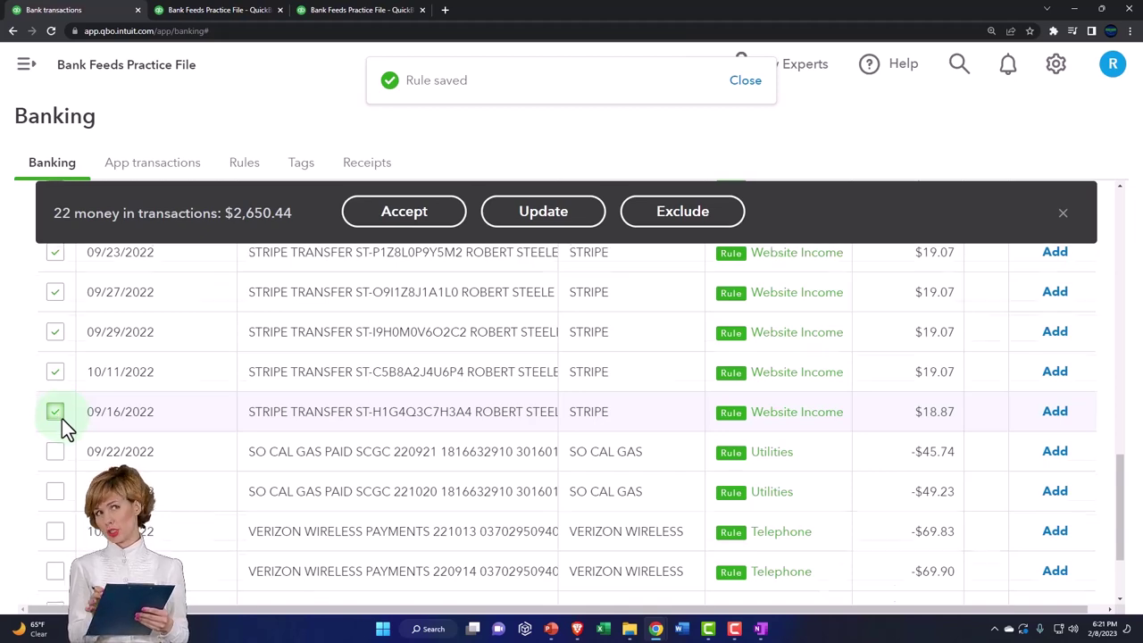
pyautogui.scroll(-2, 62, 418)
pyautogui.scroll(1, 61, 418)
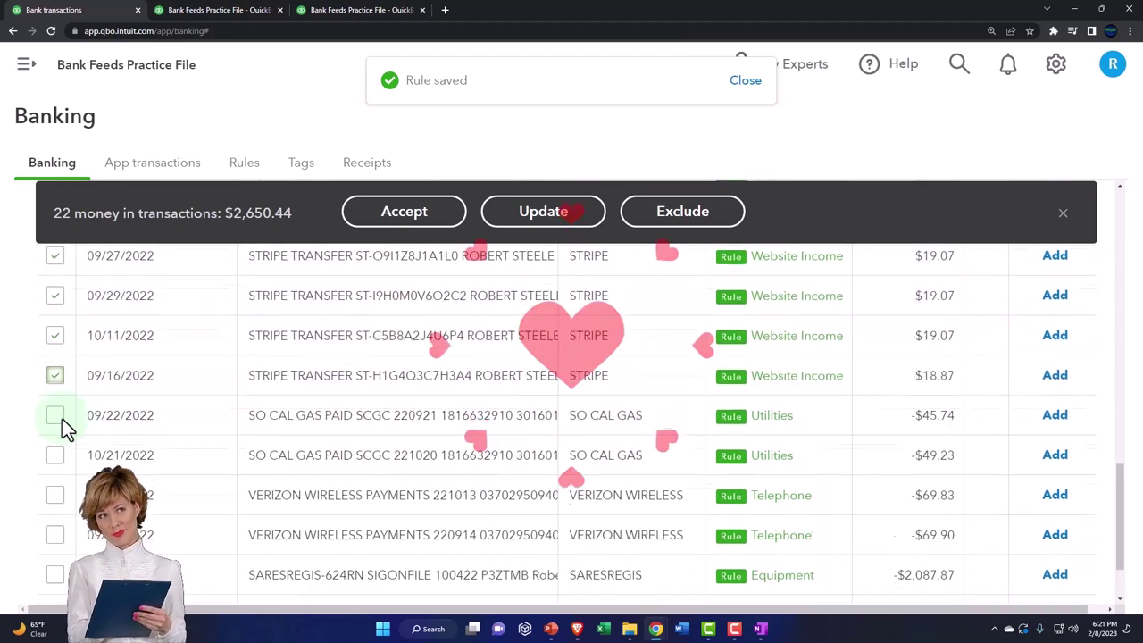
pyautogui.scroll(3, 62, 418)
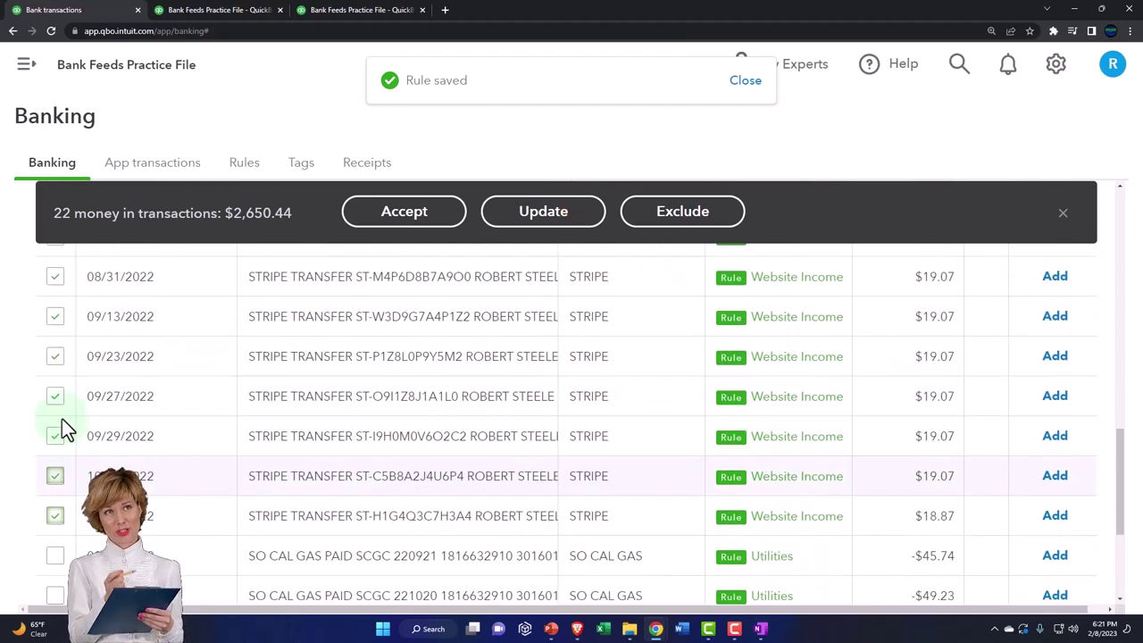
pyautogui.scroll(5, 64, 427)
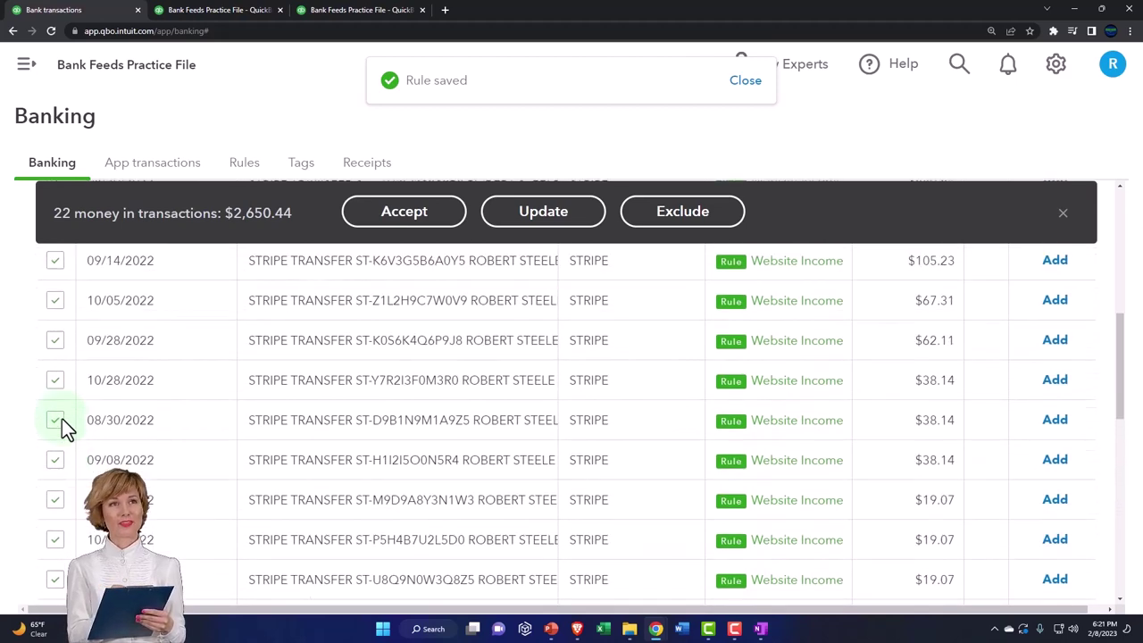
pyautogui.scroll(4, 65, 427)
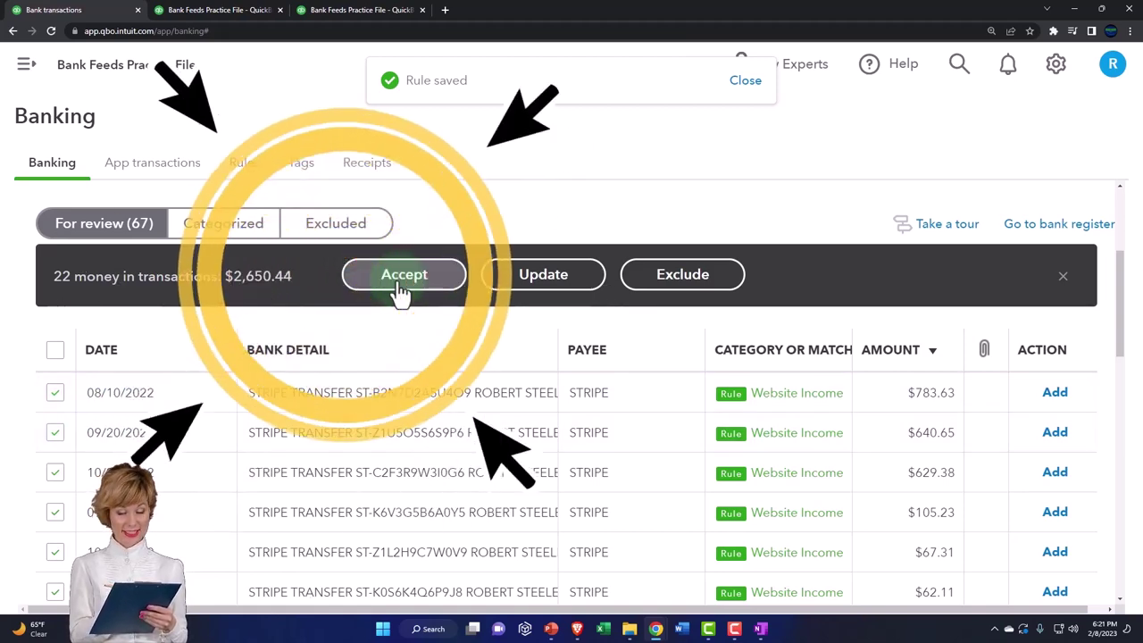
pyautogui.click(400, 291)
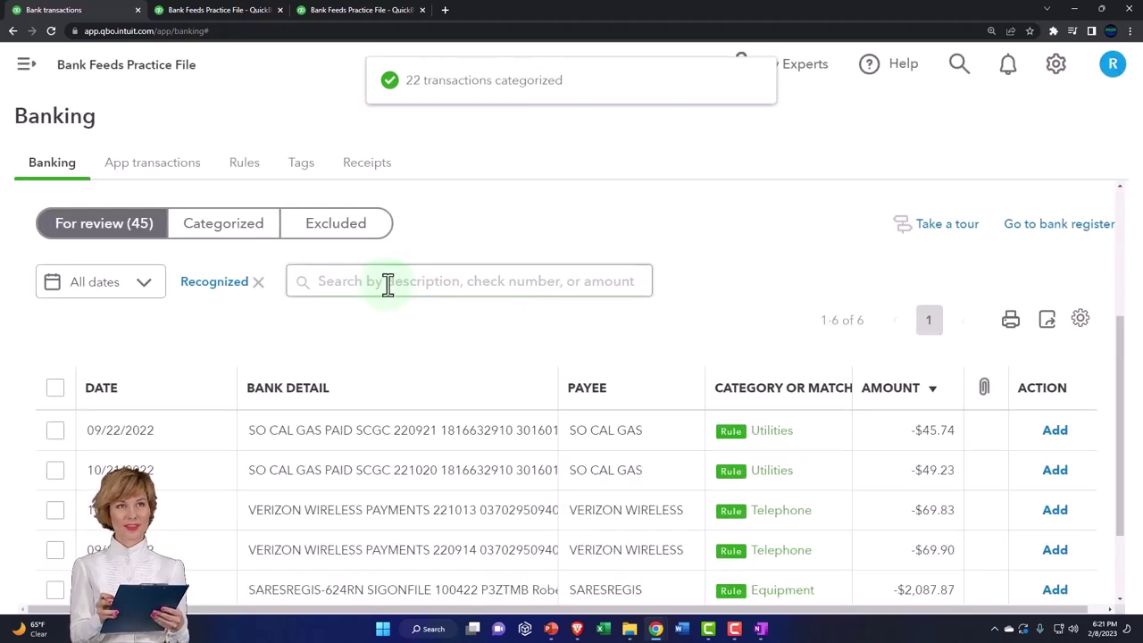
# Step: Rerun the Balance Sheet report for 01/01/2022 to 12/31/2022 and view its bank accounts
pyautogui.click(230, 23)
pyautogui.scroll(3, 538, 282)
pyautogui.click(789, 264)
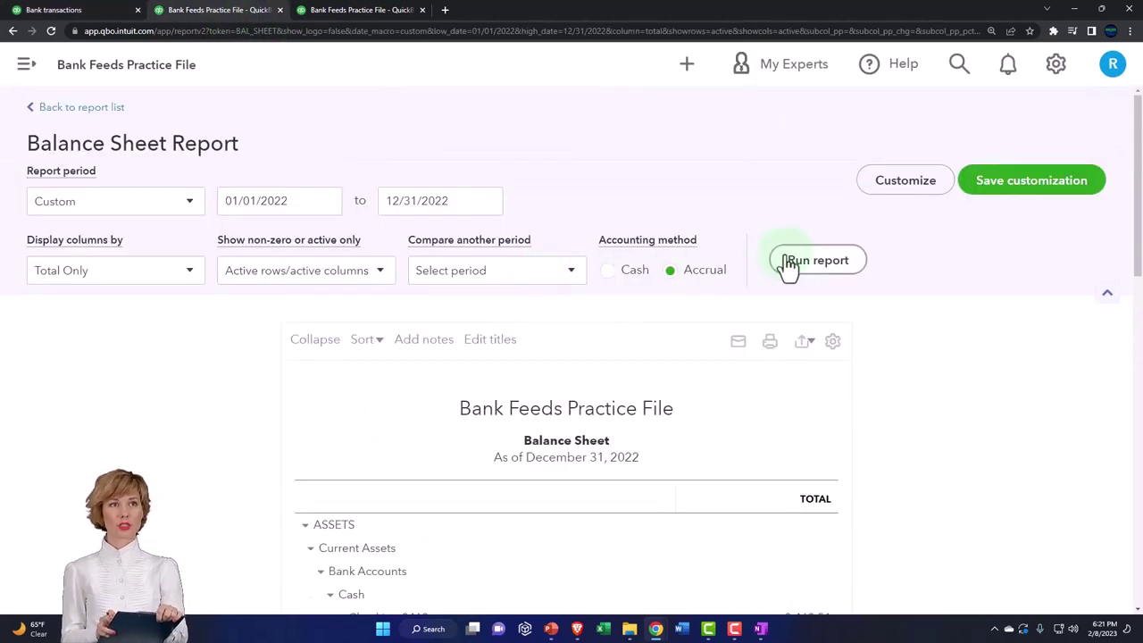
pyautogui.scroll(-4, 840, 329)
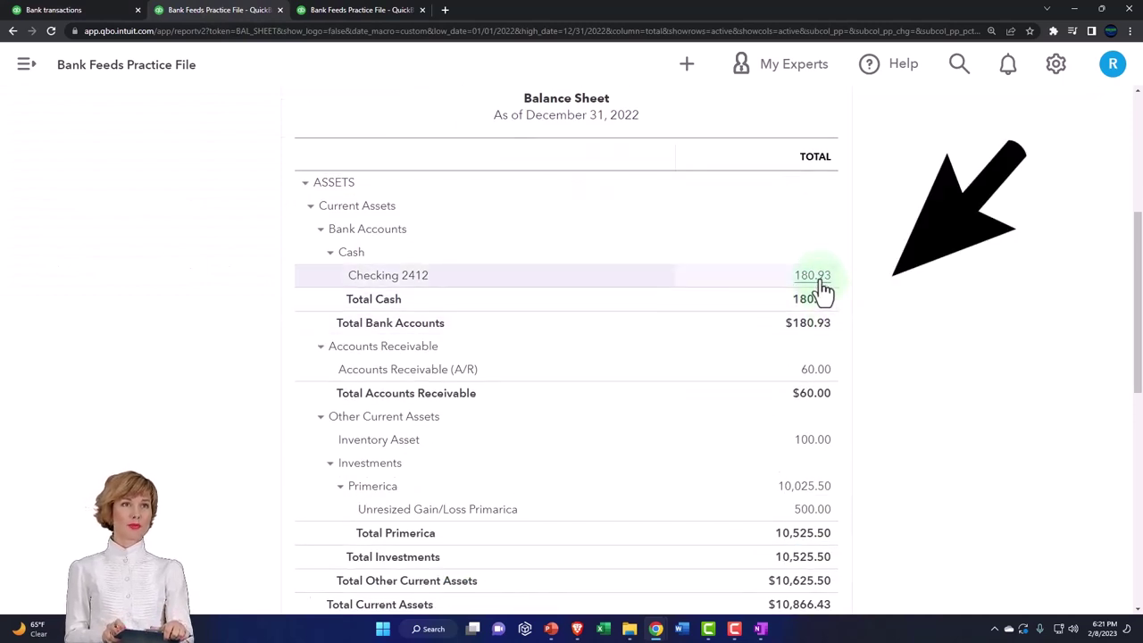
# Step: Open the transaction detail of Checking 2412, view the 08/10/2022 Stripe deposit form, and close it
pyautogui.click(818, 279)
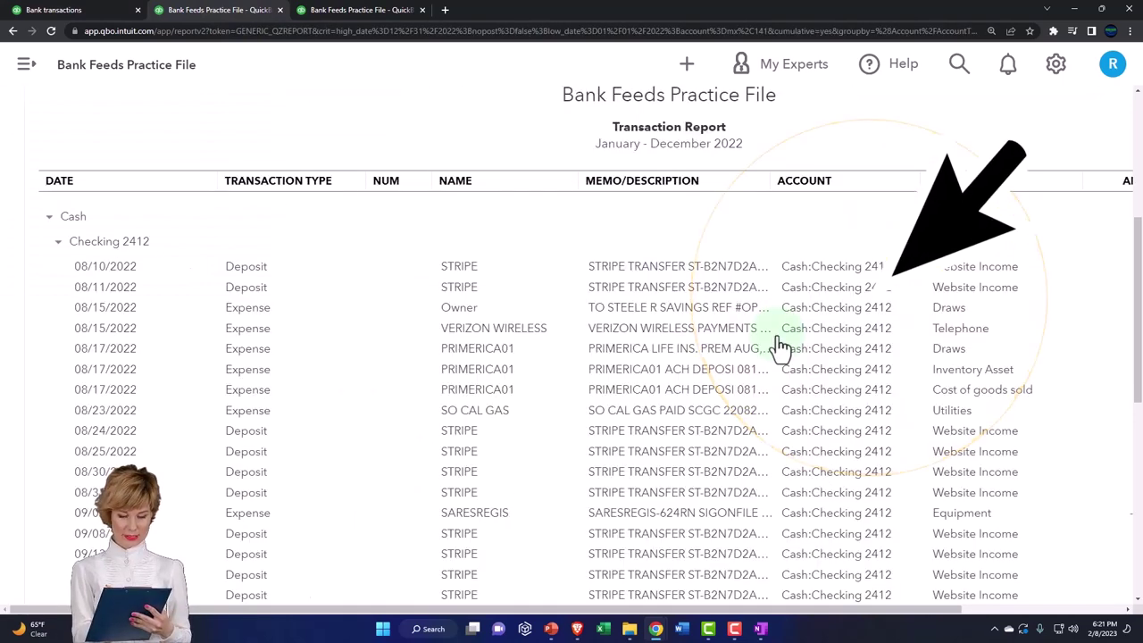
pyautogui.hotkey('ctrl', '-')
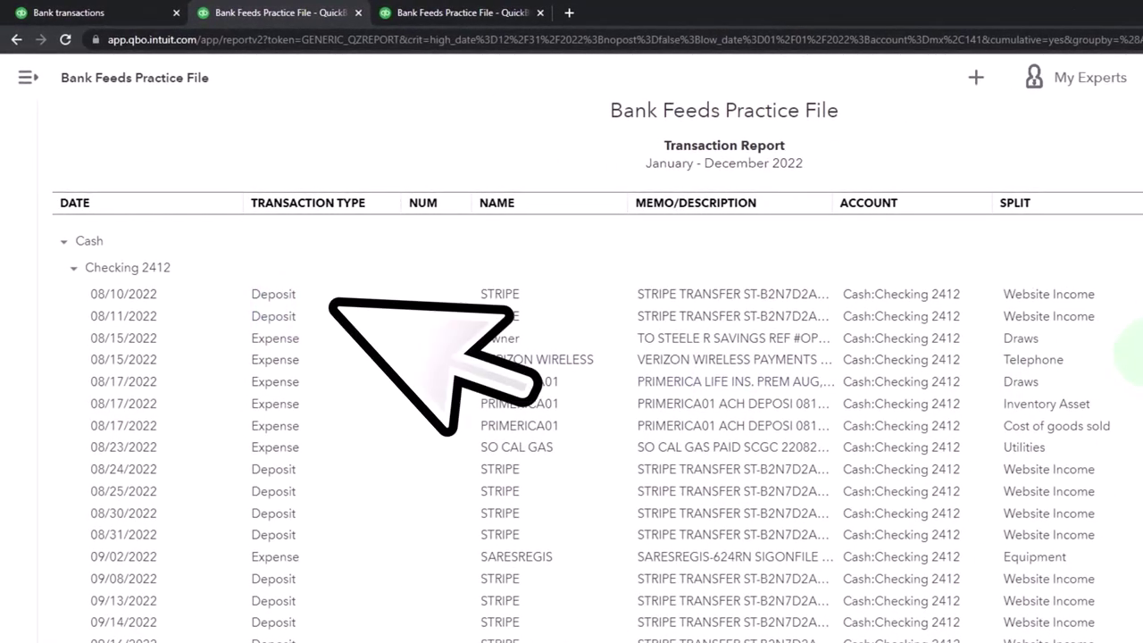
pyautogui.click(1065, 314)
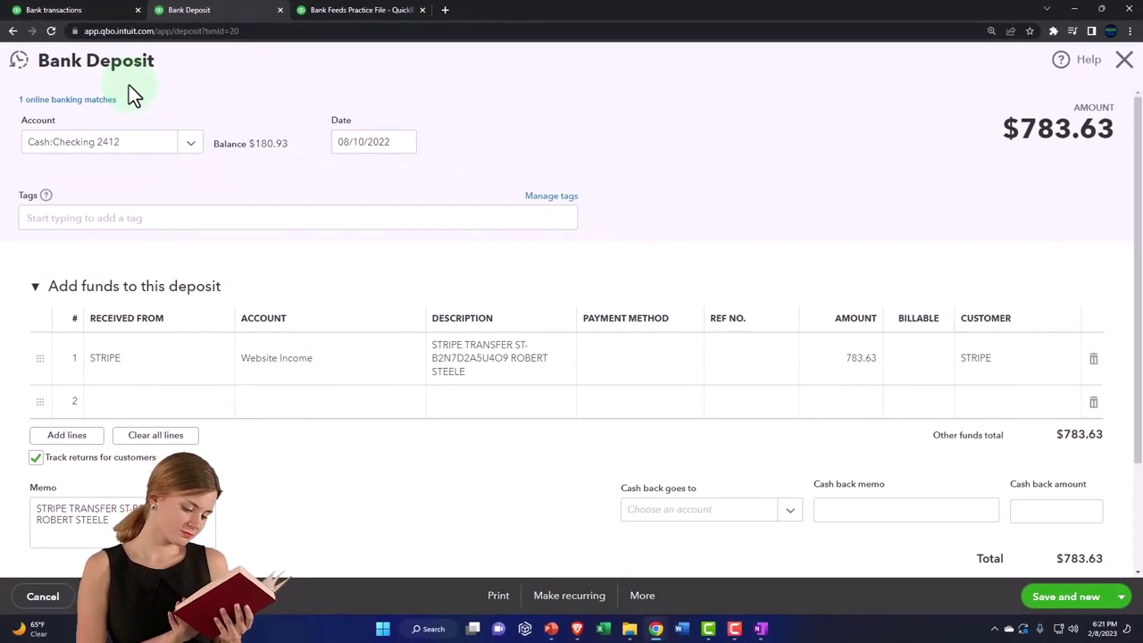
pyautogui.click(1124, 62)
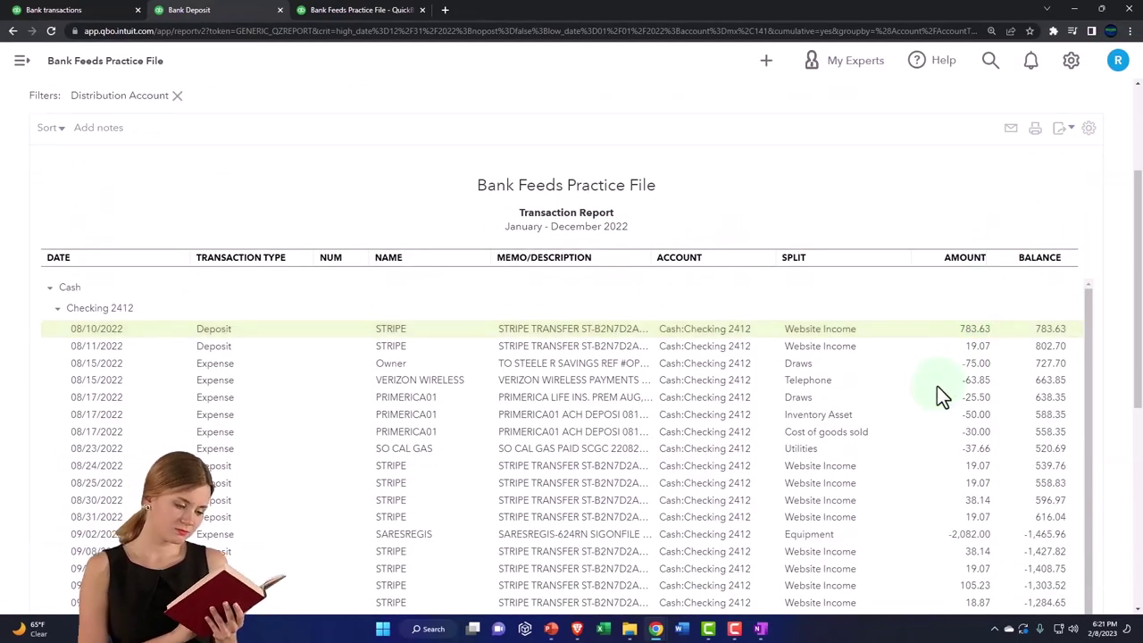
# Step: Customize the Checking 2412 transaction report with a Transaction Type filter of Deposit and run it
pyautogui.scroll(2, 937, 386)
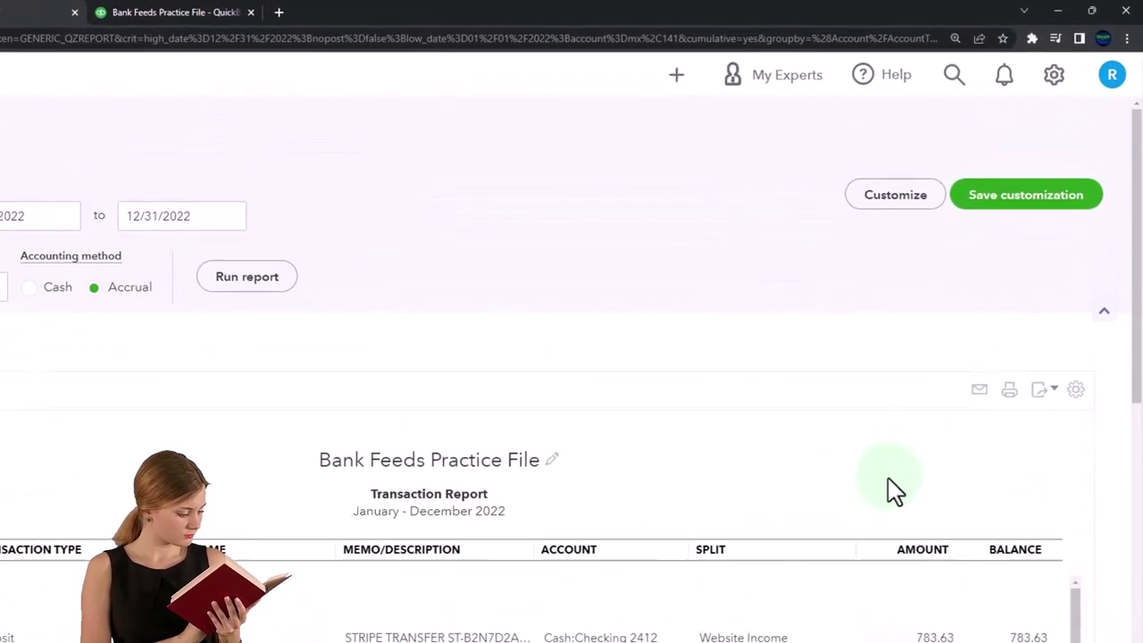
pyautogui.click(871, 211)
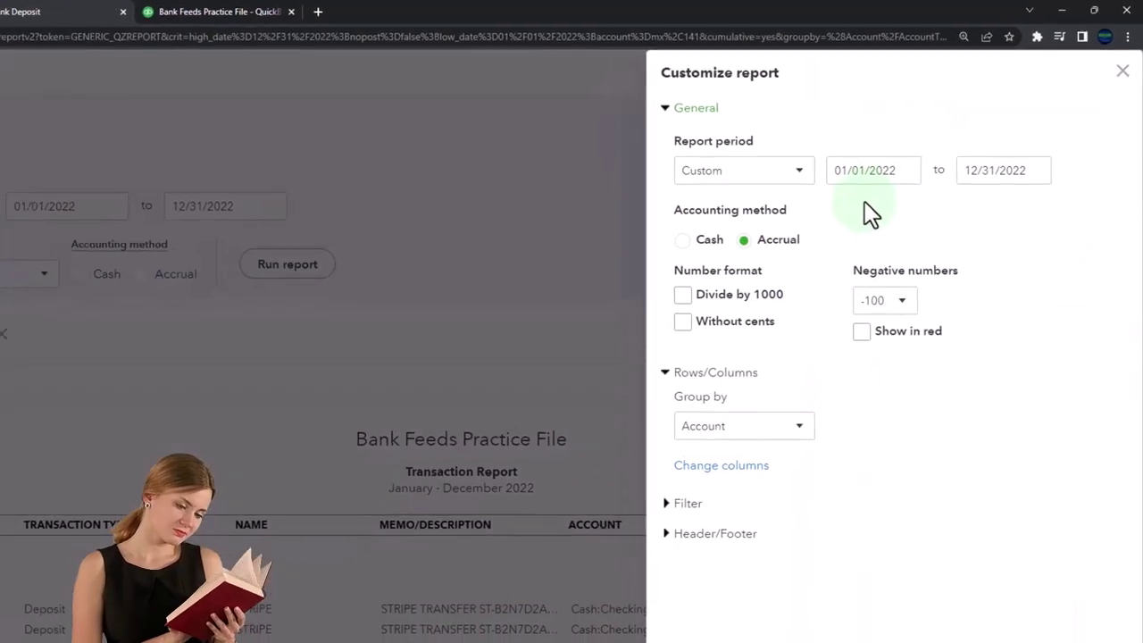
pyautogui.click(685, 504)
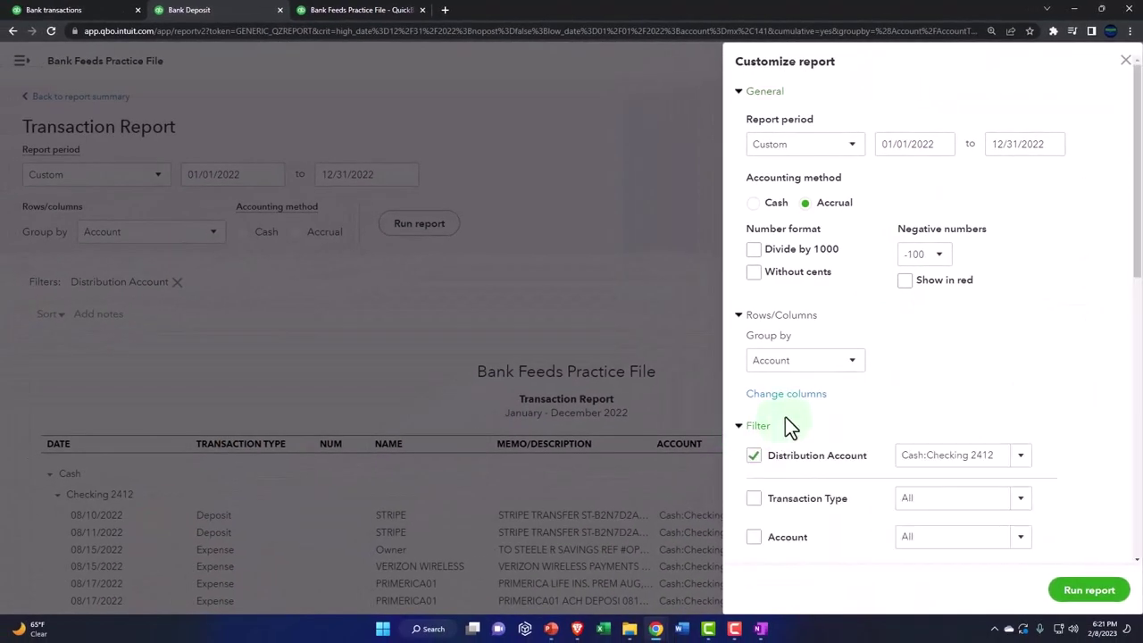
pyautogui.scroll(-2, 785, 426)
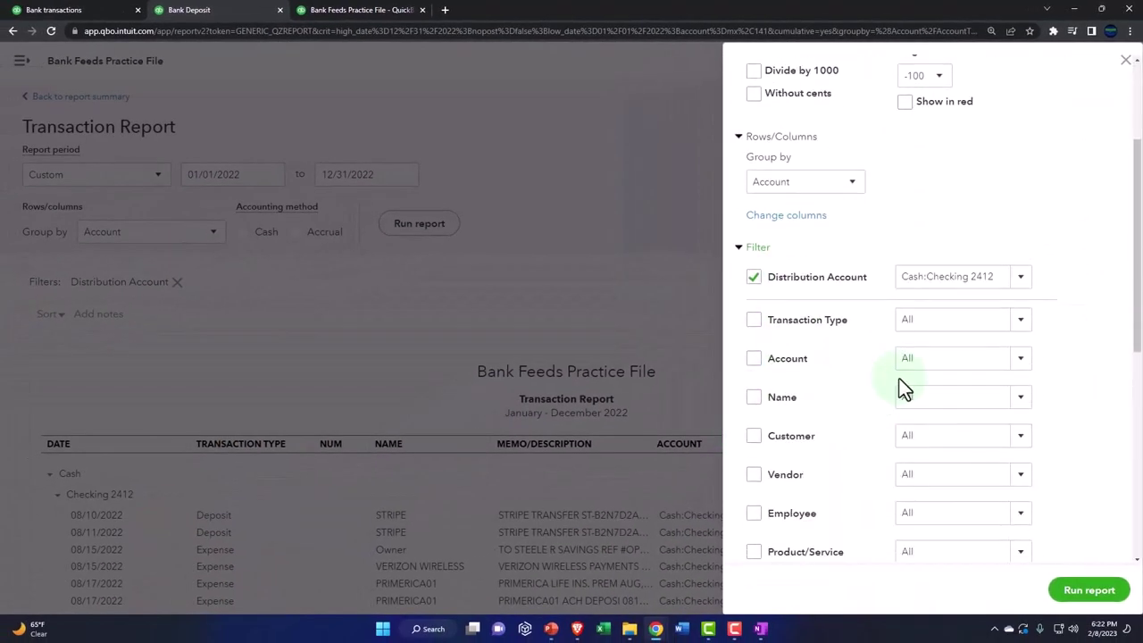
pyautogui.click(1021, 320)
pyautogui.scroll(-4, 1007, 404)
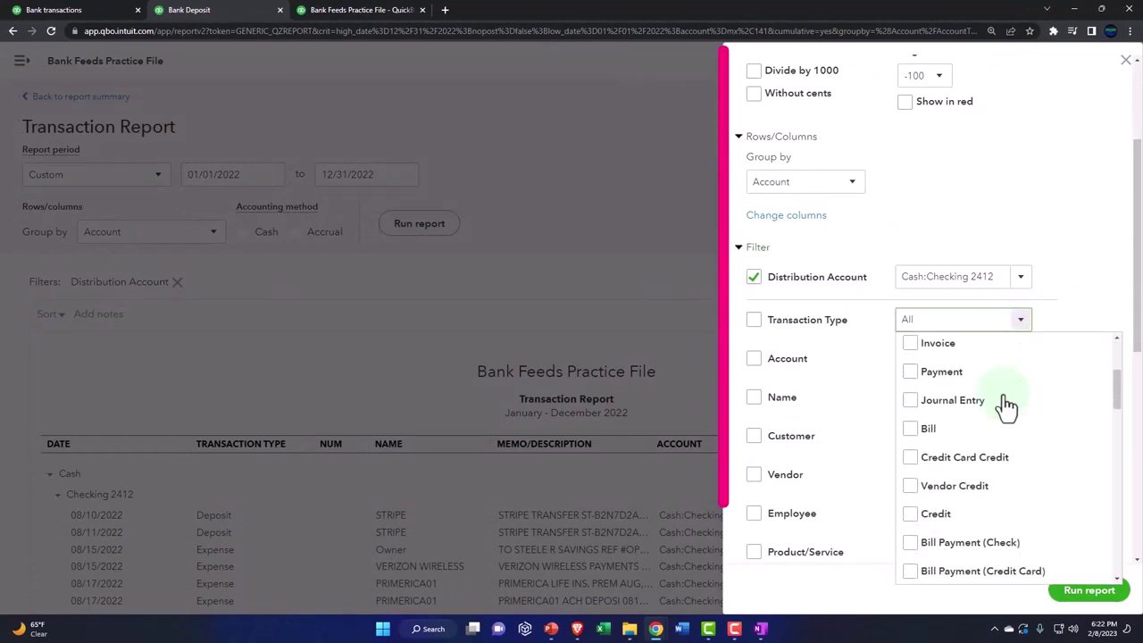
pyautogui.scroll(-5, 936, 403)
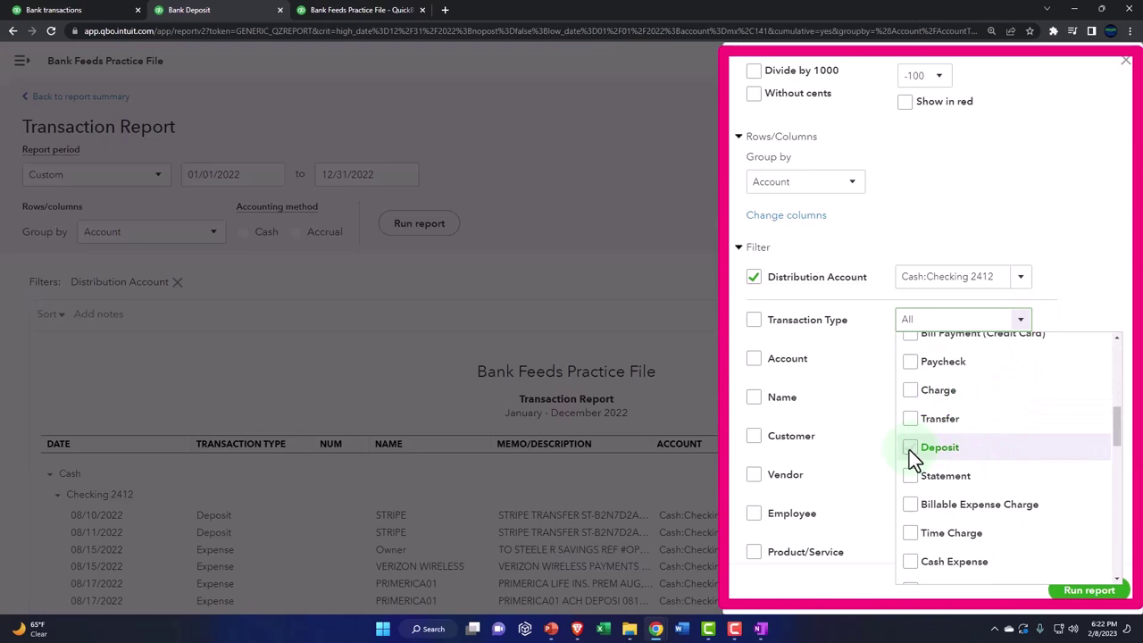
pyautogui.click(909, 450)
pyautogui.click(1086, 592)
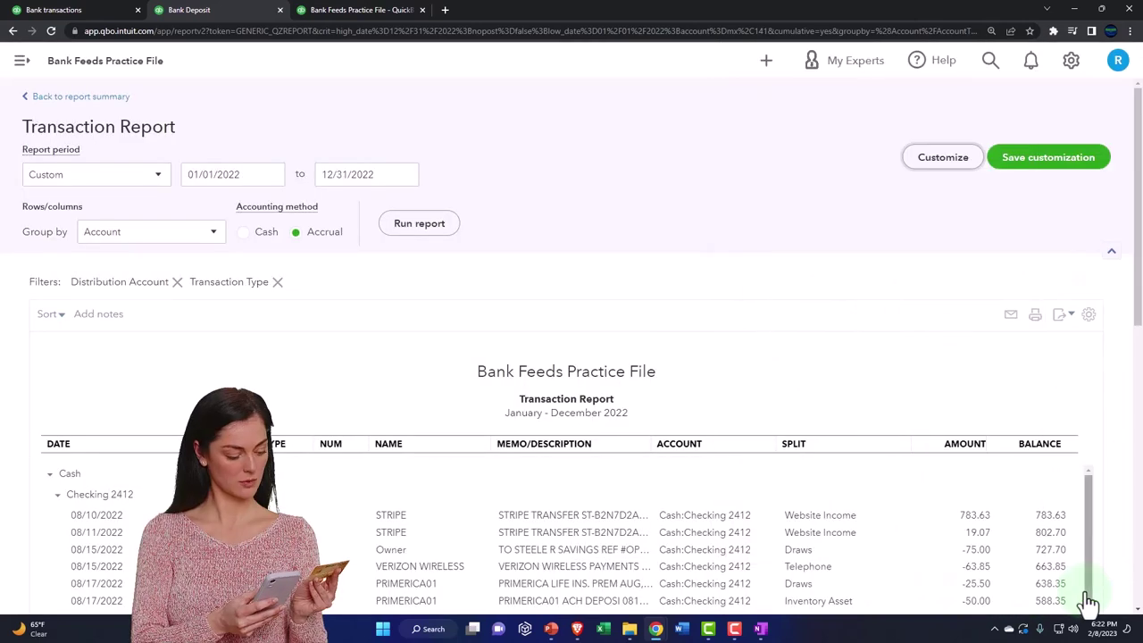
# Step: Review the filtered deposits down to the report total and return to the Balance Sheet summary
pyautogui.scroll(-2, 646, 434)
pyautogui.scroll(-6, 536, 438)
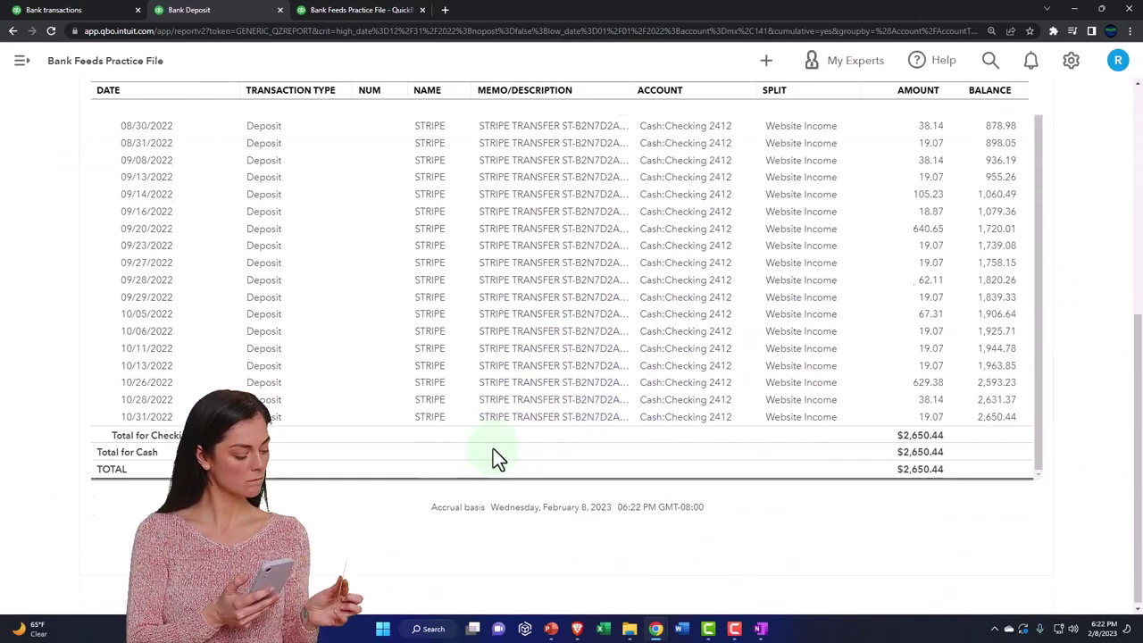
pyautogui.scroll(4, 234, 384)
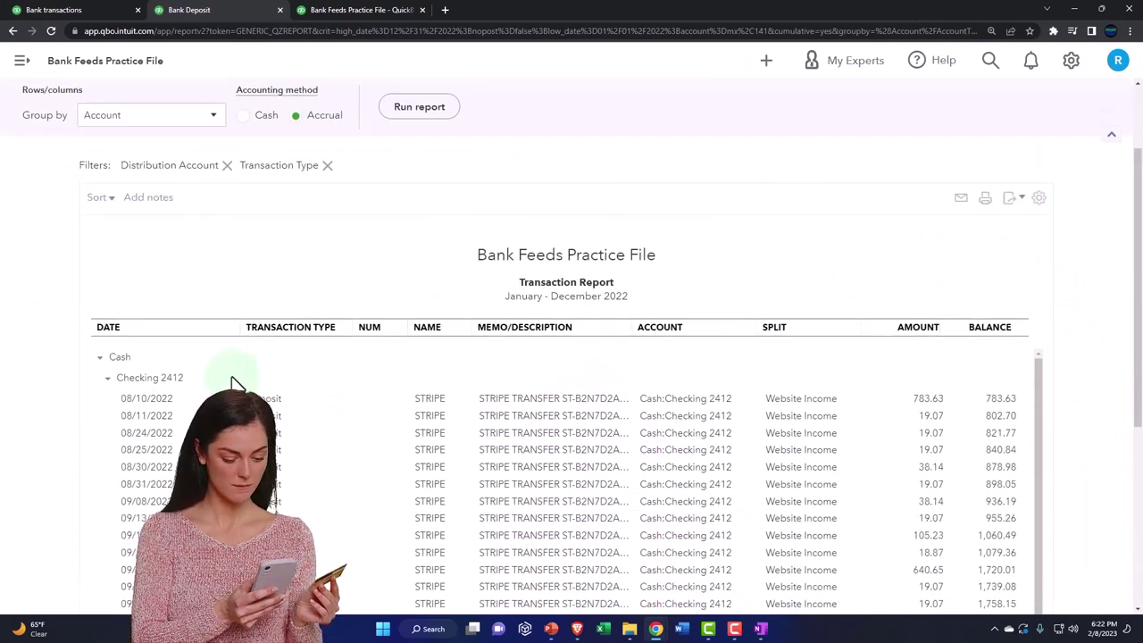
pyautogui.scroll(1, 234, 384)
pyautogui.click(92, 98)
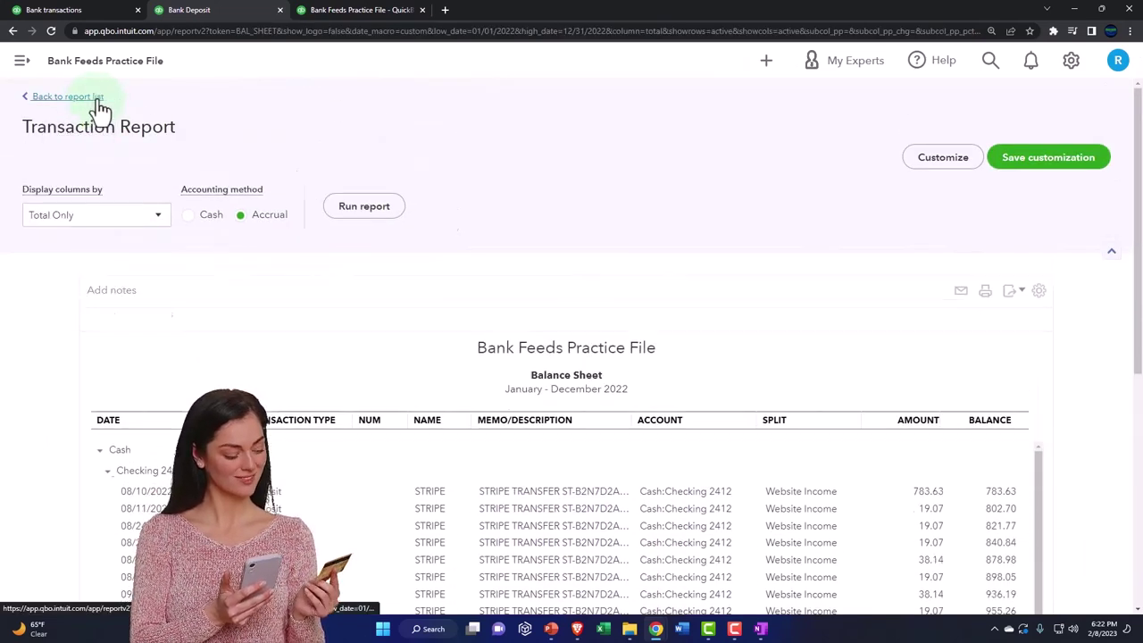
# Step: Rerun the Profit and Loss report for 01/01/2022 to 12/31/2022 and view its income section enlarged
pyautogui.scroll(-5, 242, 69)
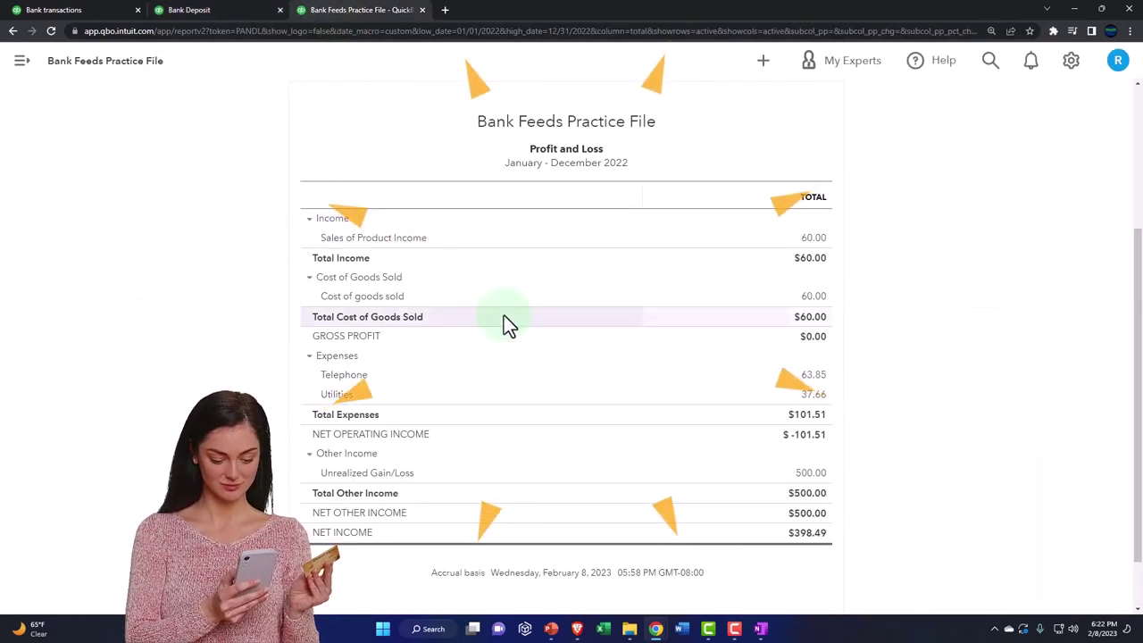
pyautogui.scroll(3, 816, 174)
pyautogui.click(705, 225)
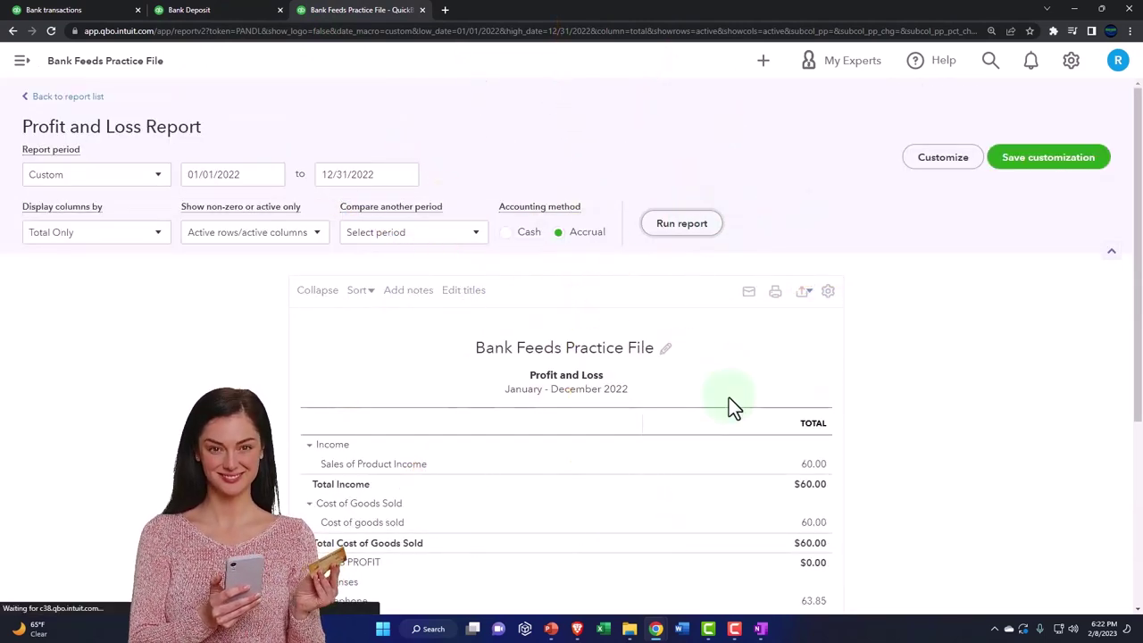
pyautogui.scroll(-3, 731, 406)
pyautogui.hotkey('ctrl', '+')
pyautogui.hotkey('ctrl', '+')
pyautogui.hotkey('ctrl', '+')
pyautogui.hotkey('ctrl', '+')
pyautogui.hotkey('ctrl', '+')
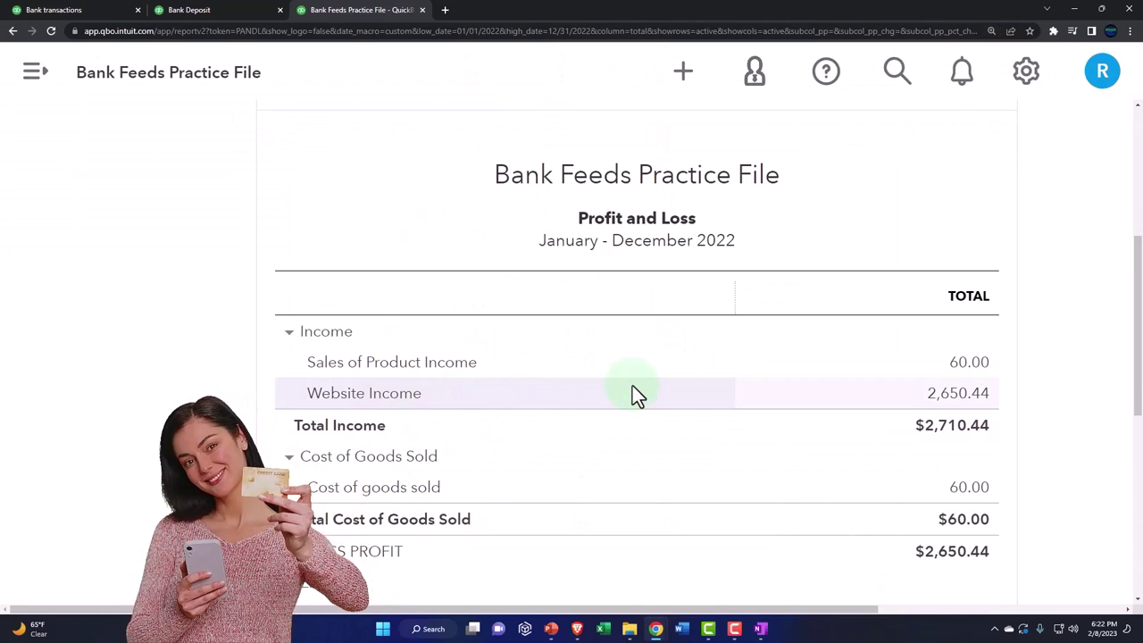
# Step: Open the transaction detail behind Website Income and review the Stripe deposits down to the total
pyautogui.click(954, 402)
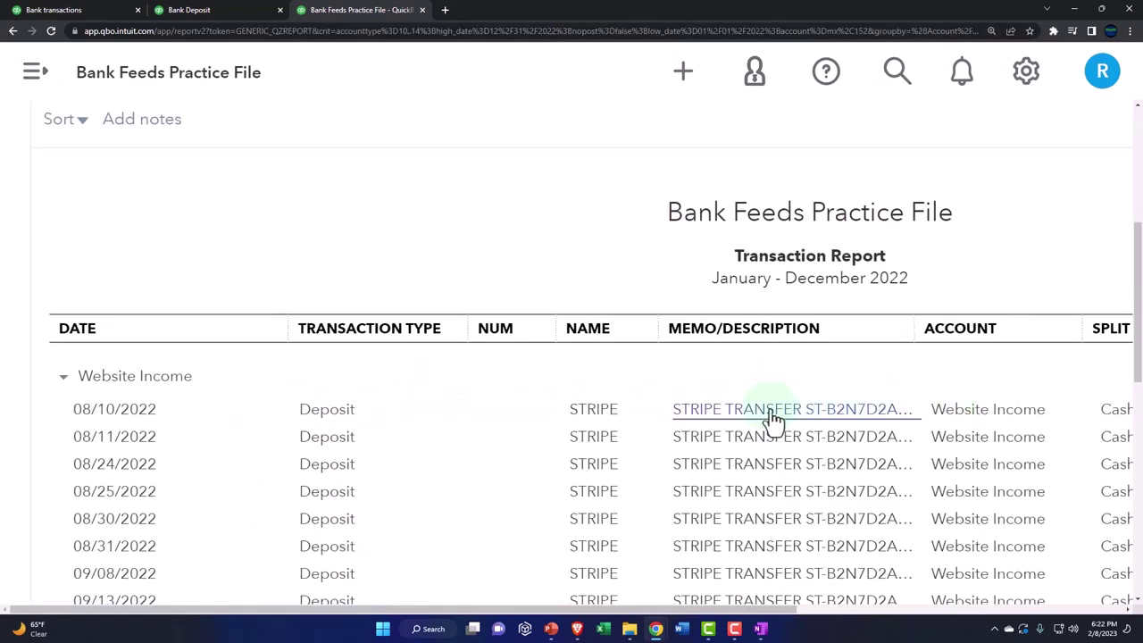
pyautogui.hotkey('ctrl', '-')
pyautogui.hotkey('ctrl', '-')
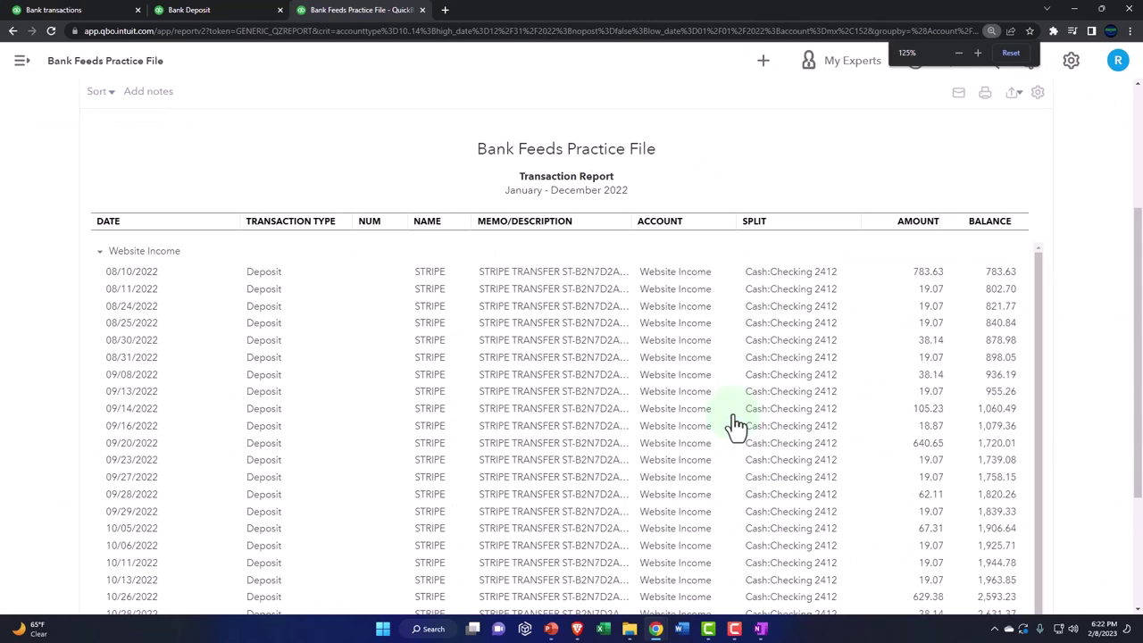
pyautogui.scroll(-3, 518, 471)
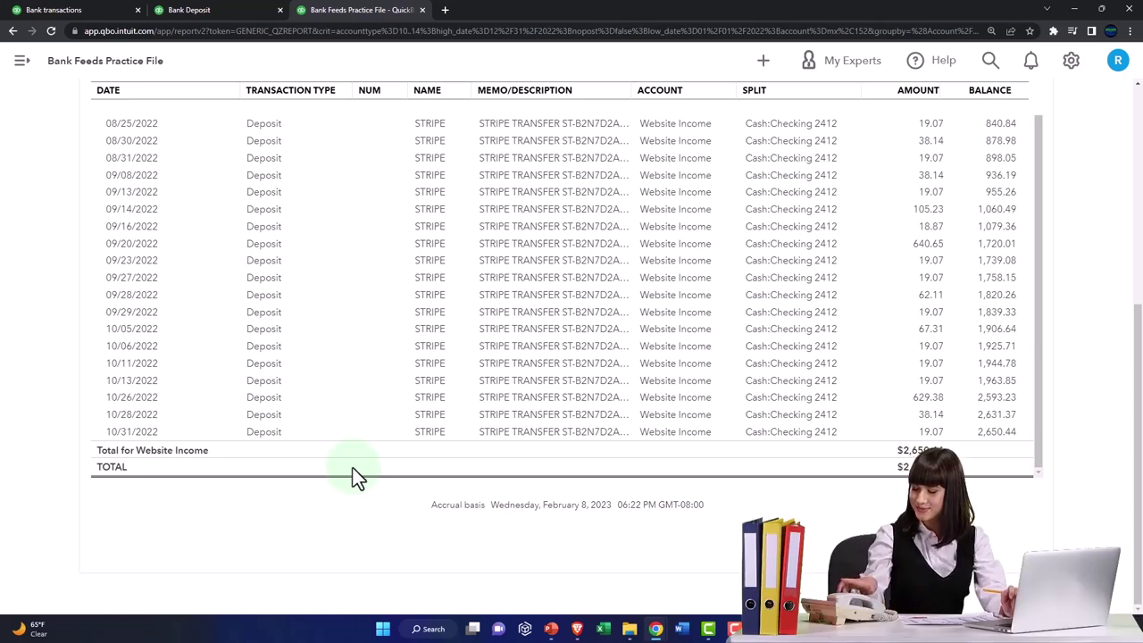
pyautogui.scroll(5, 319, 427)
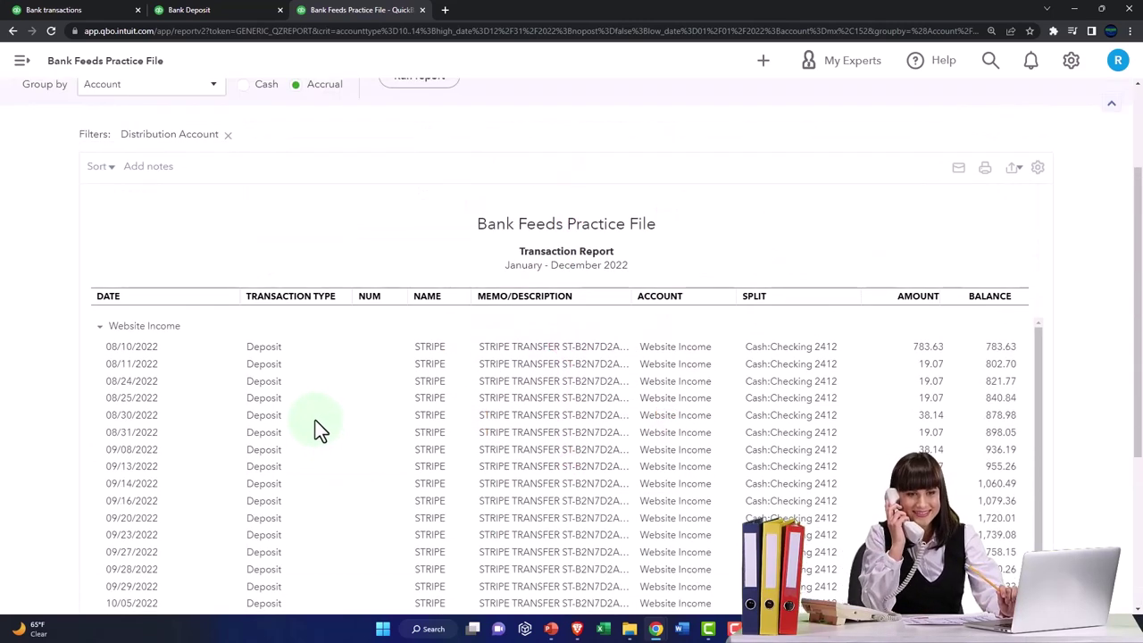
# Step: Look over the form types available for creating a new transaction, including Bank deposit, and close the list
pyautogui.scroll(2, 420, 371)
pyautogui.click(762, 60)
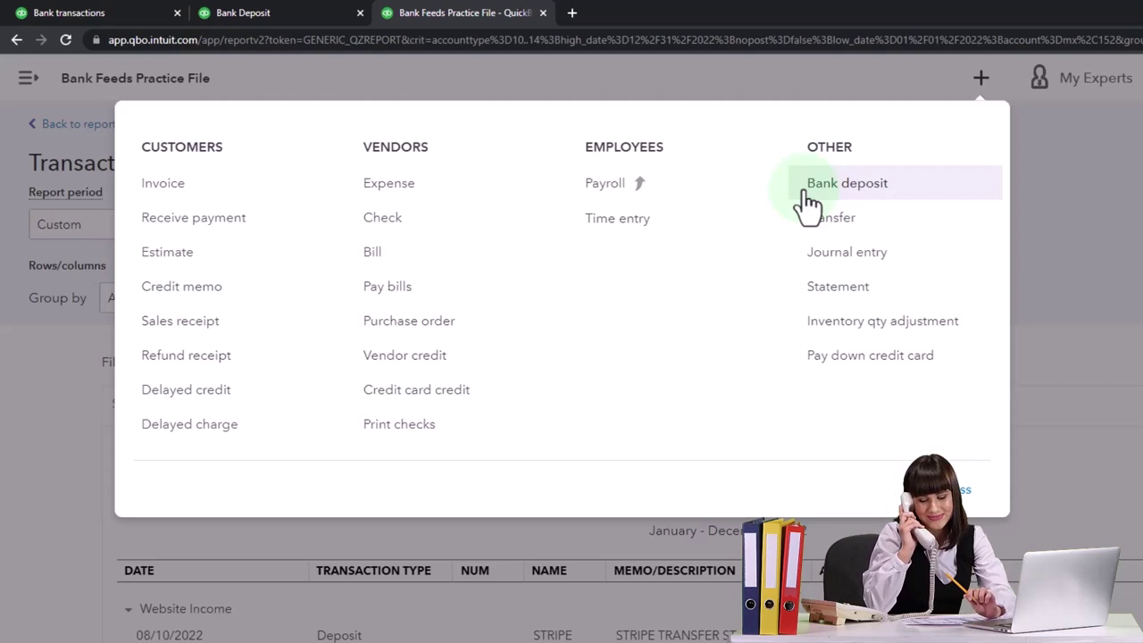
pyautogui.click(1083, 337)
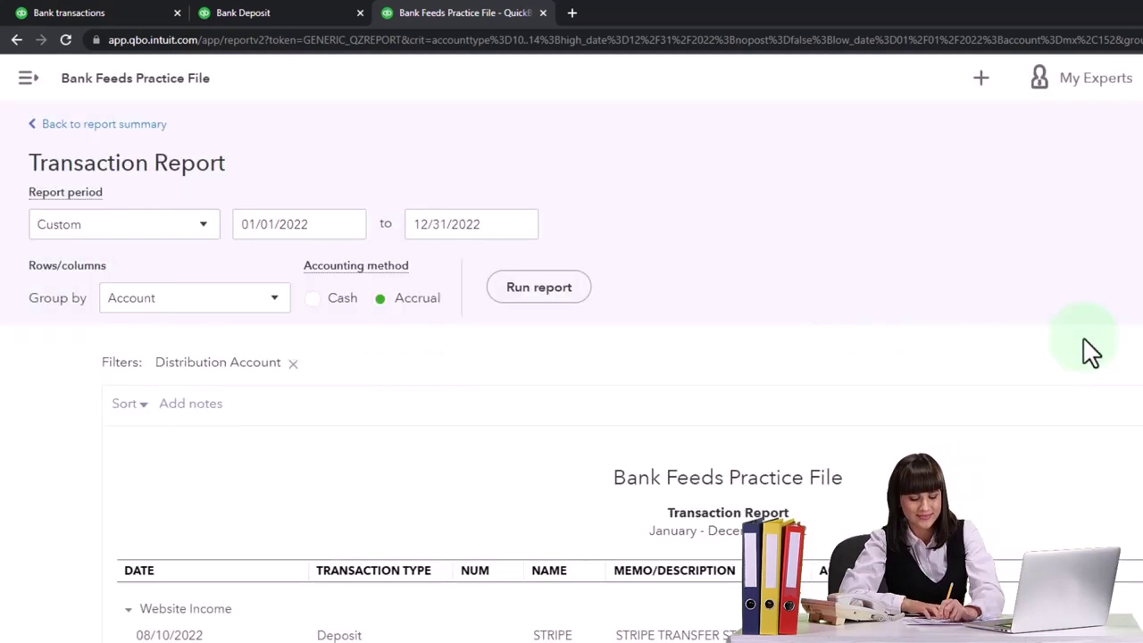
# Step: Return from the Website Income detail to the Profit and Loss summary and view it enlarged
pyautogui.click(75, 132)
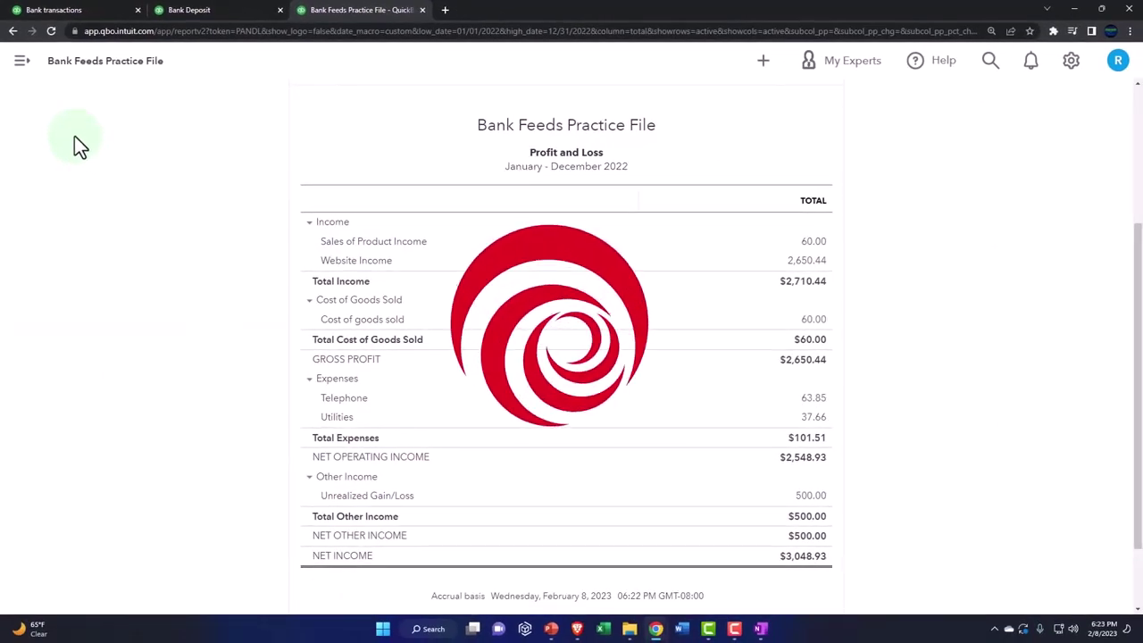
pyautogui.hotkey('ctrl', '+')
pyautogui.hotkey('ctrl', '+')
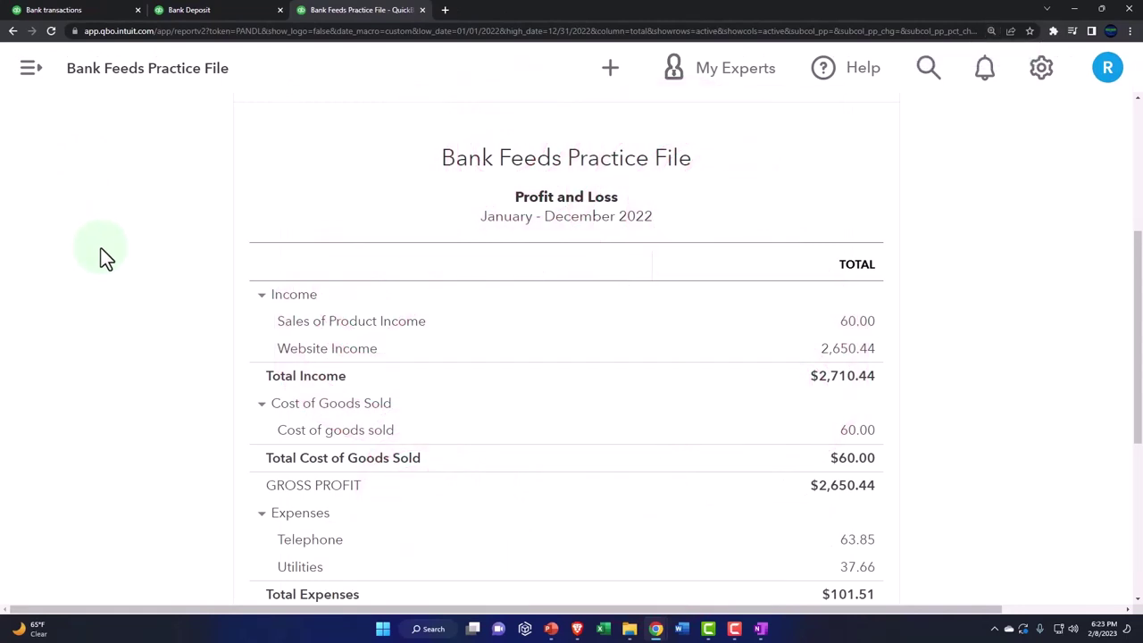
# Step: Leave the Profit and Loss report for the banking page and open the customer list in the Sales area
pyautogui.click(88, 12)
pyautogui.hotkey('ctrl', '-')
pyautogui.hotkey('ctrl', '-')
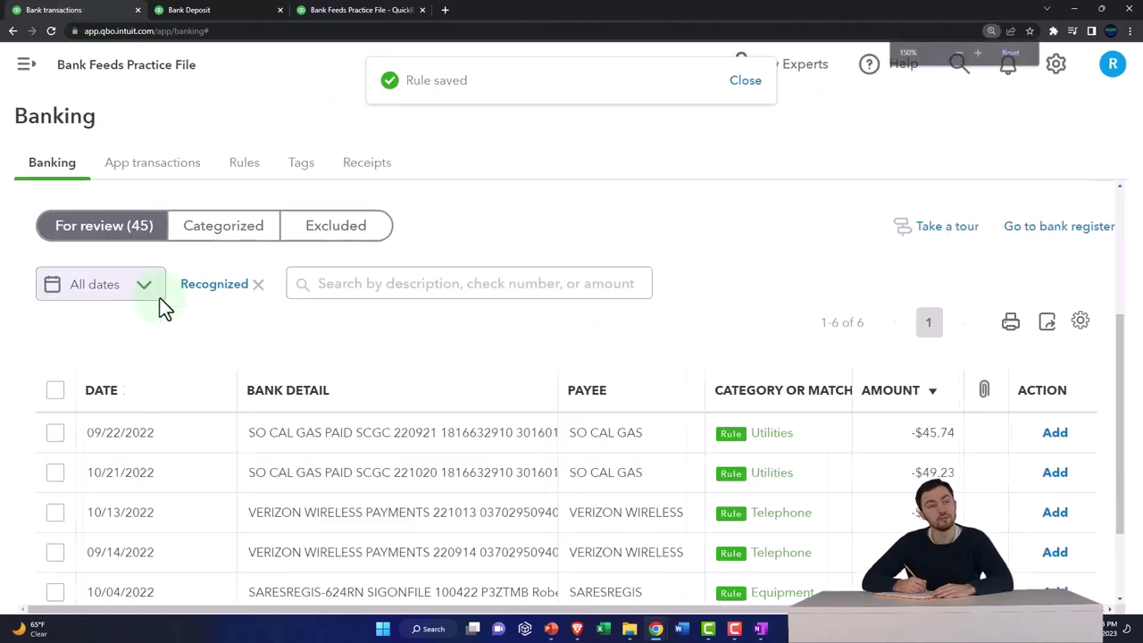
pyautogui.click(21, 66)
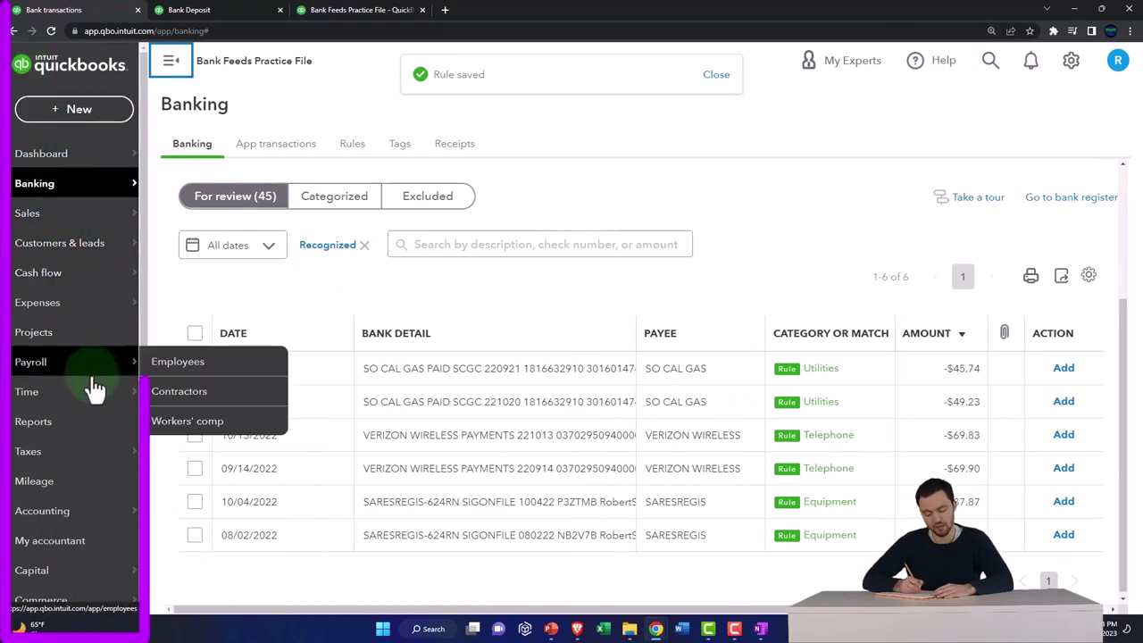
pyautogui.click(32, 223)
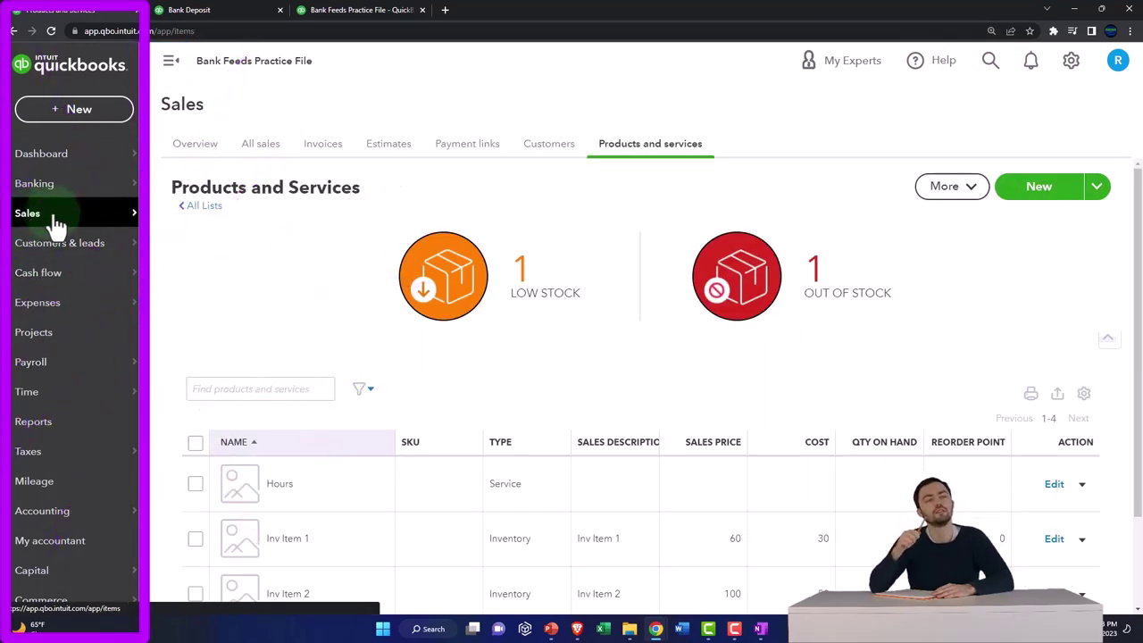
pyautogui.click(534, 154)
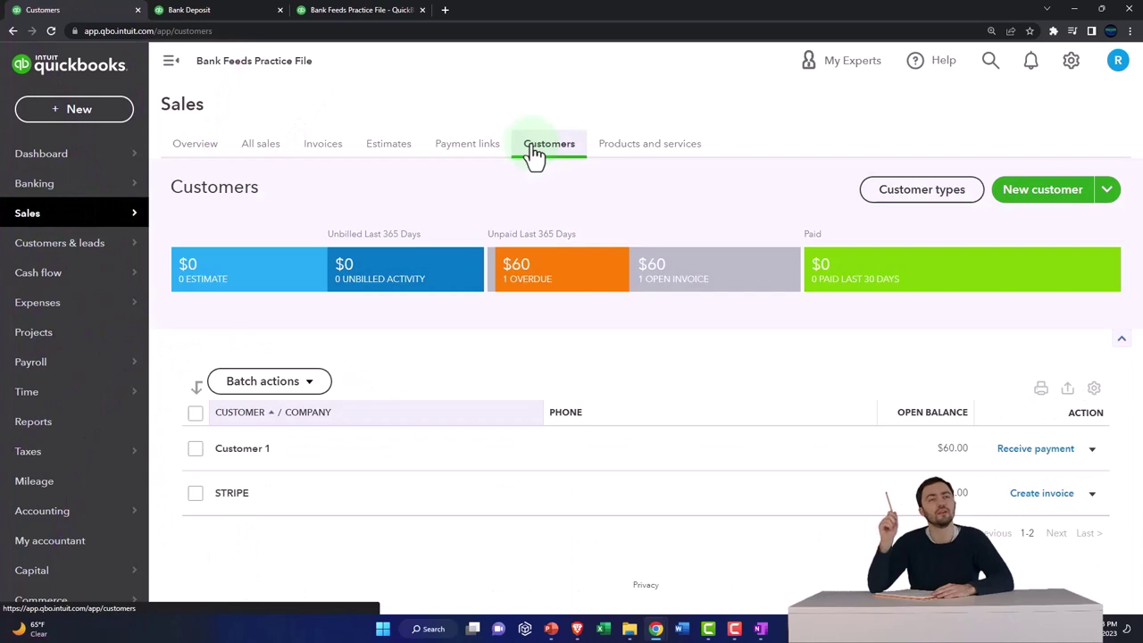
pyautogui.click(169, 64)
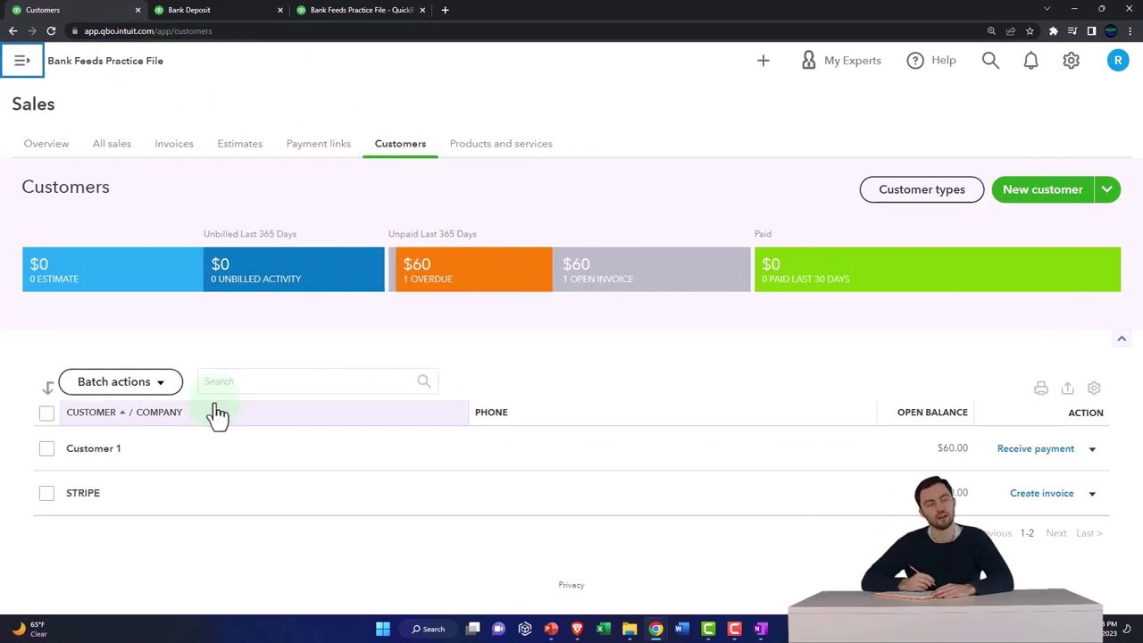
# Step: Open the STRIPE customer record to check its transaction list, and return to the dashboard's Get things done page
pyautogui.click(90, 499)
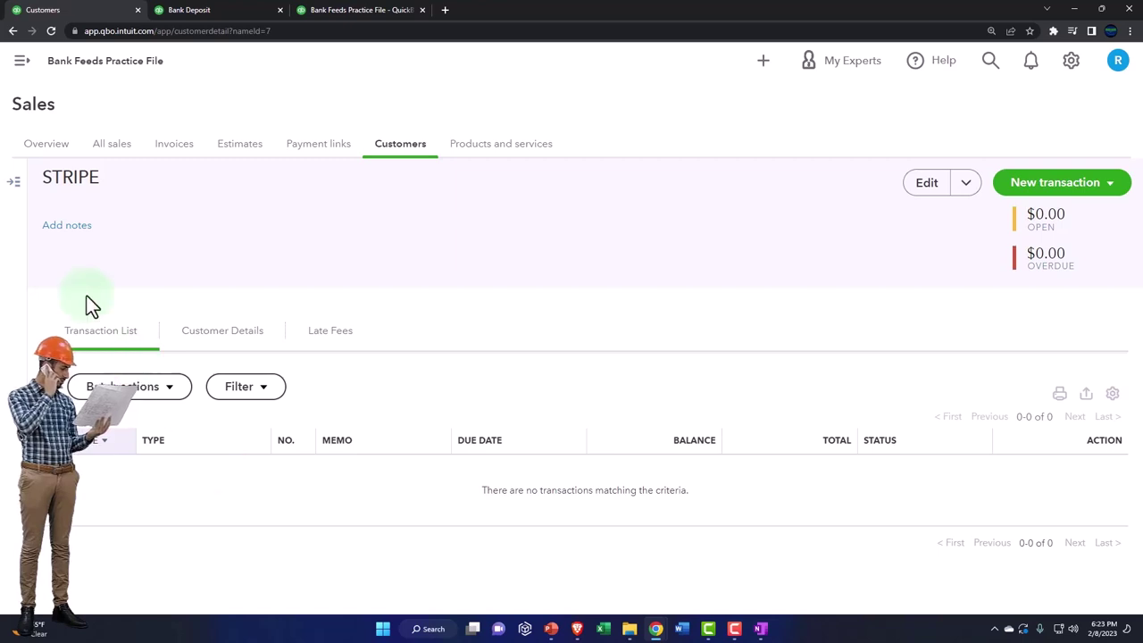
pyautogui.click(21, 62)
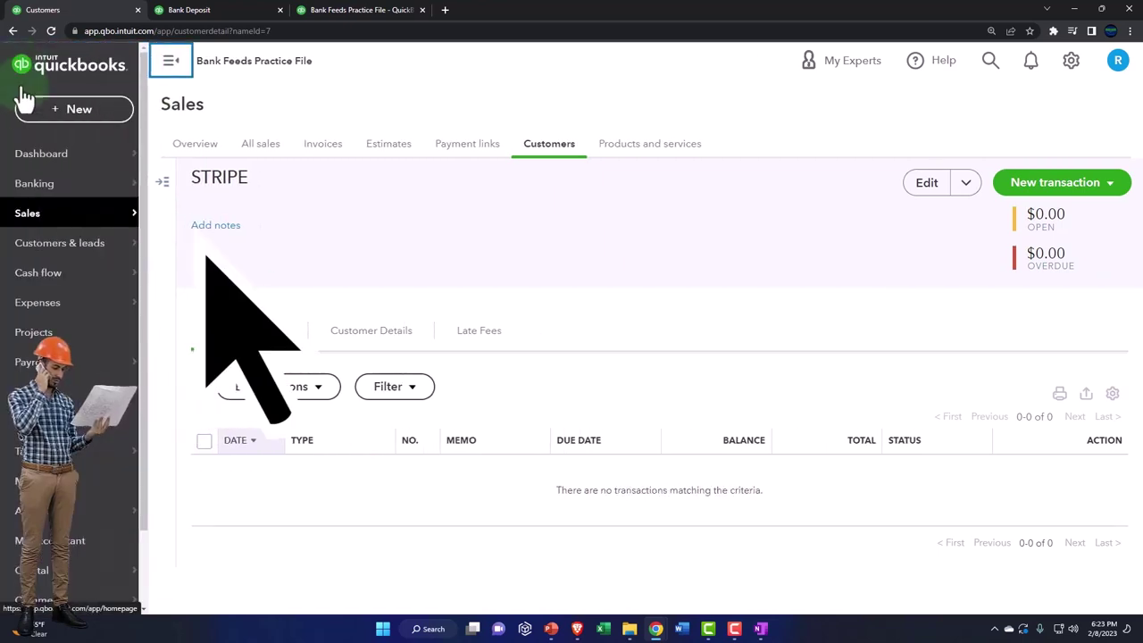
pyautogui.click(40, 156)
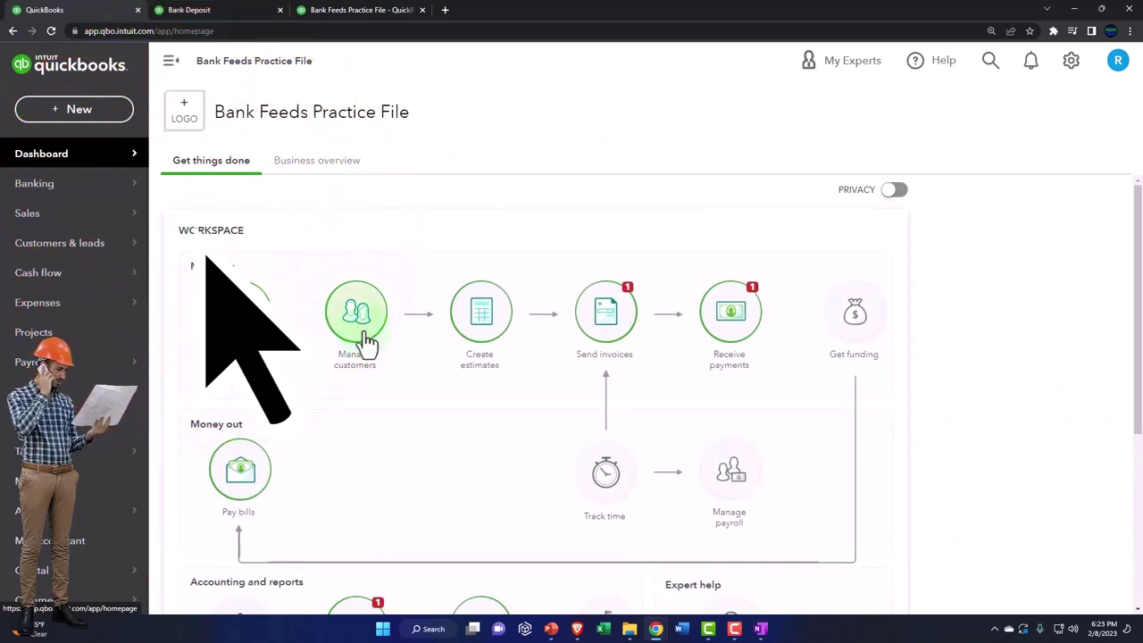
# Step: Switch to the Sample Company window, locate Customers under Get paid & pay, and return to the Bank Feeds Practice File
pyautogui.moveTo(659, 615)
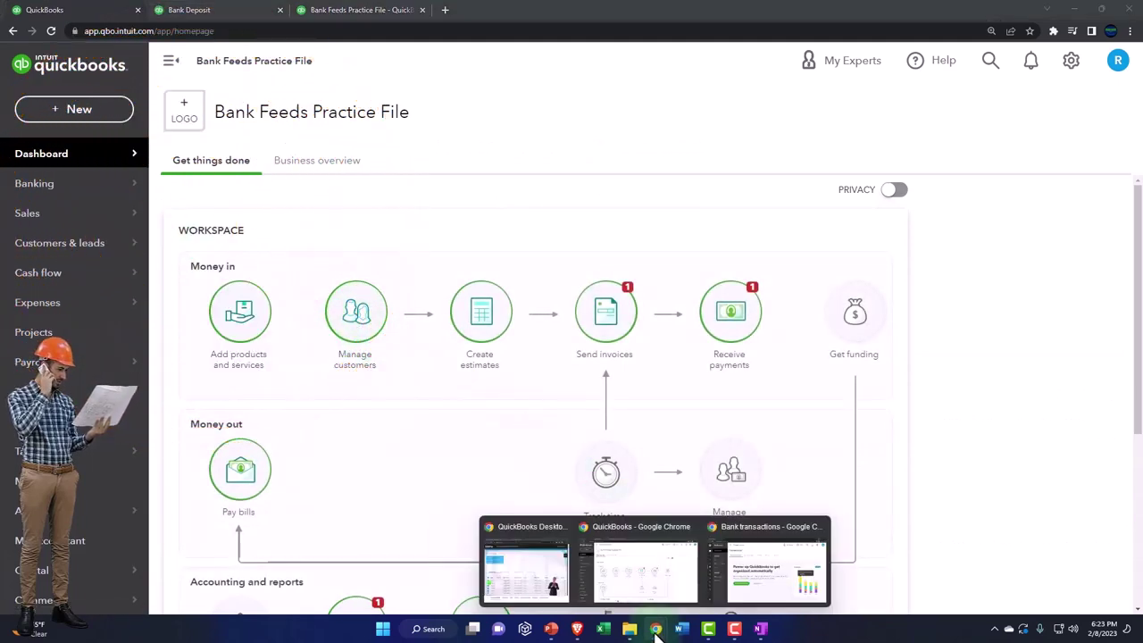
pyautogui.click(760, 574)
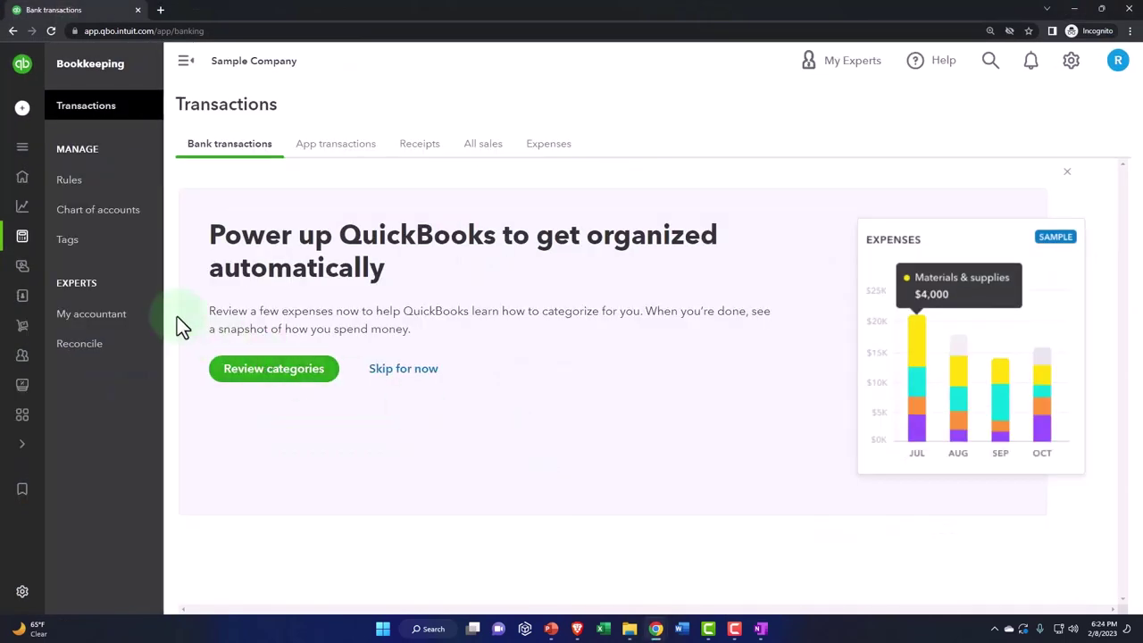
pyautogui.moveTo(34, 251)
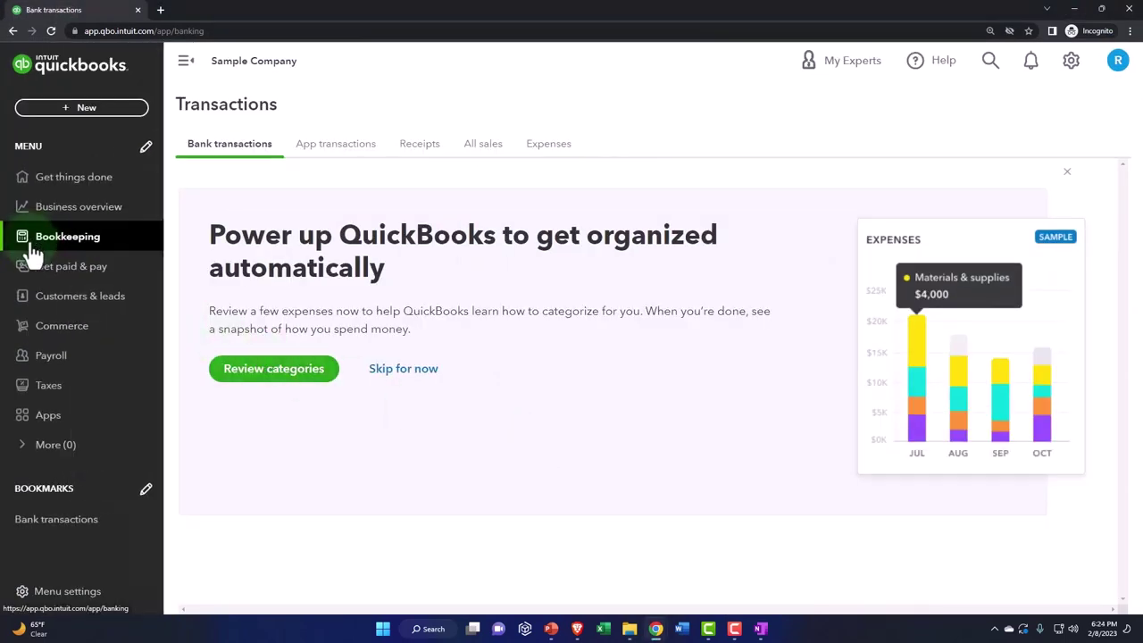
pyautogui.click(64, 273)
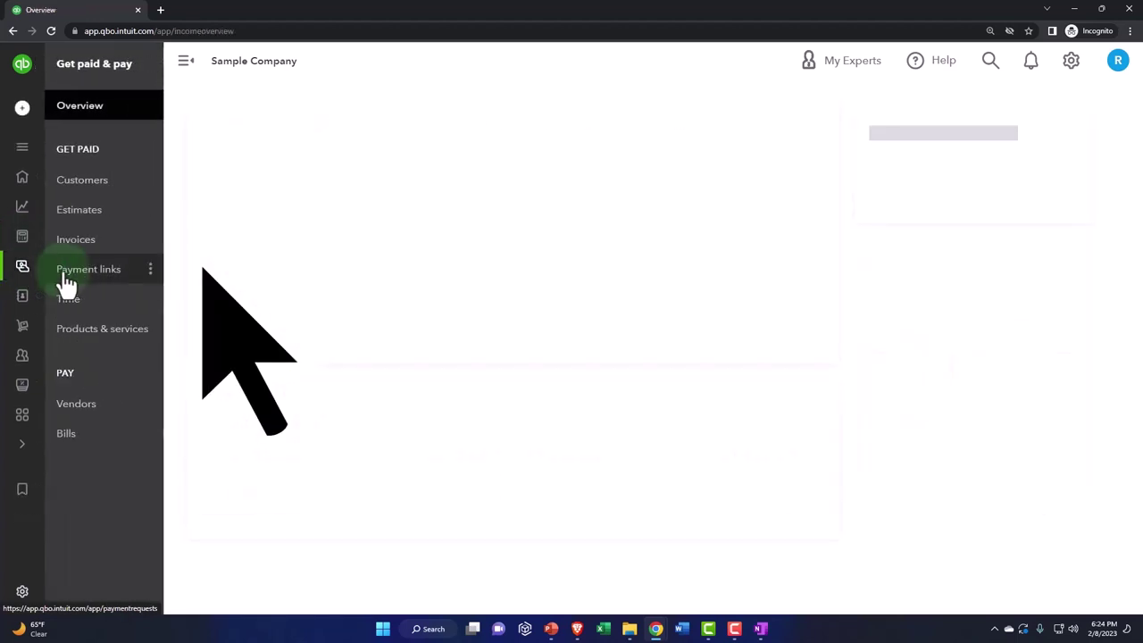
pyautogui.click(83, 191)
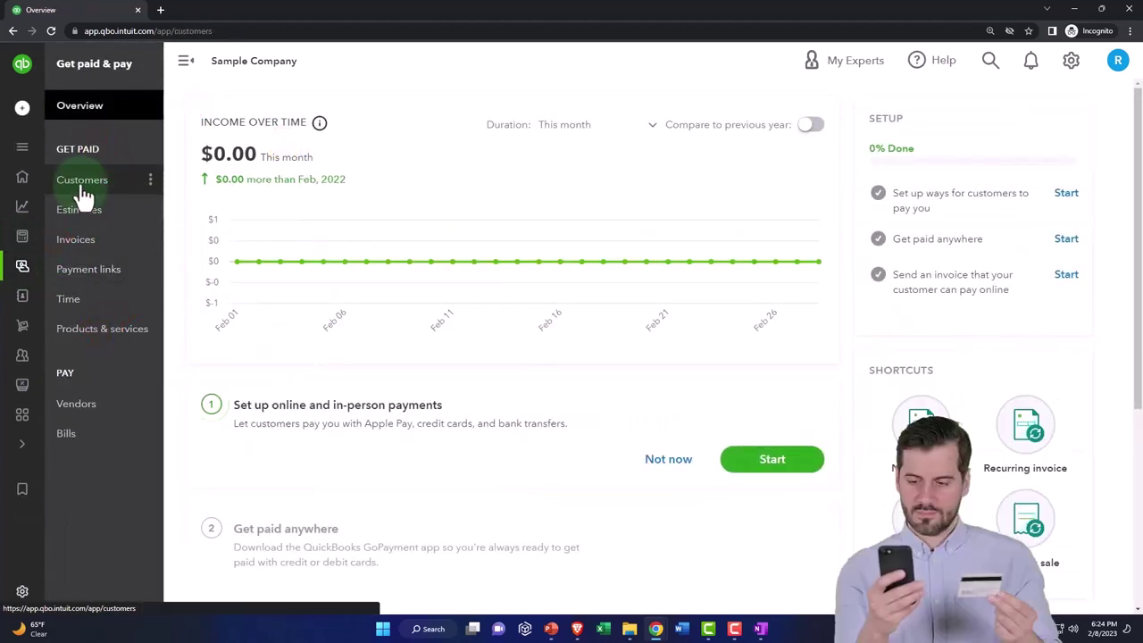
pyautogui.click(1075, 9)
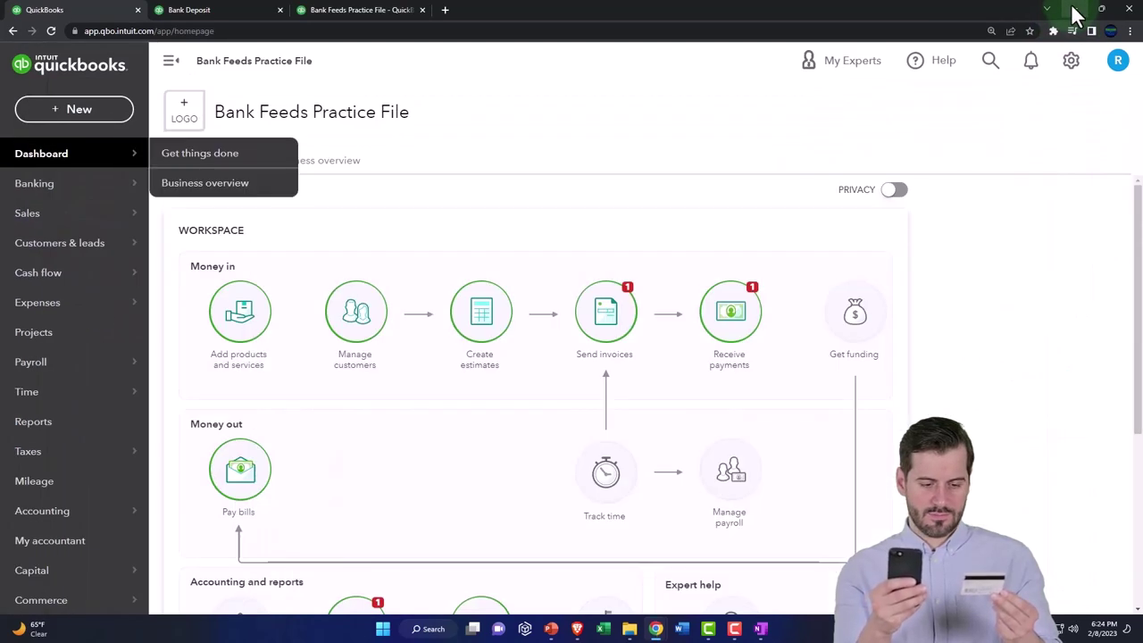